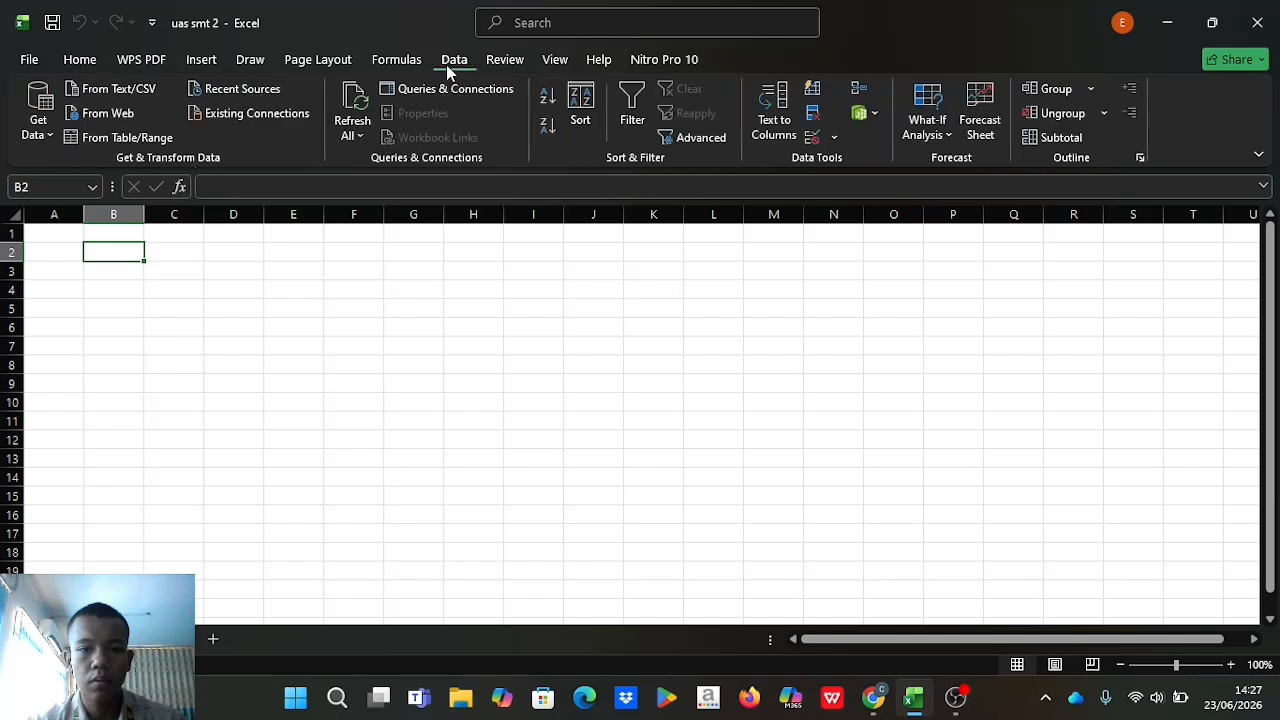
# Import data_uas.csv from Text/CSV, load it as a table, and close the Queries & Connections pane.
pyautogui.click(140, 94)
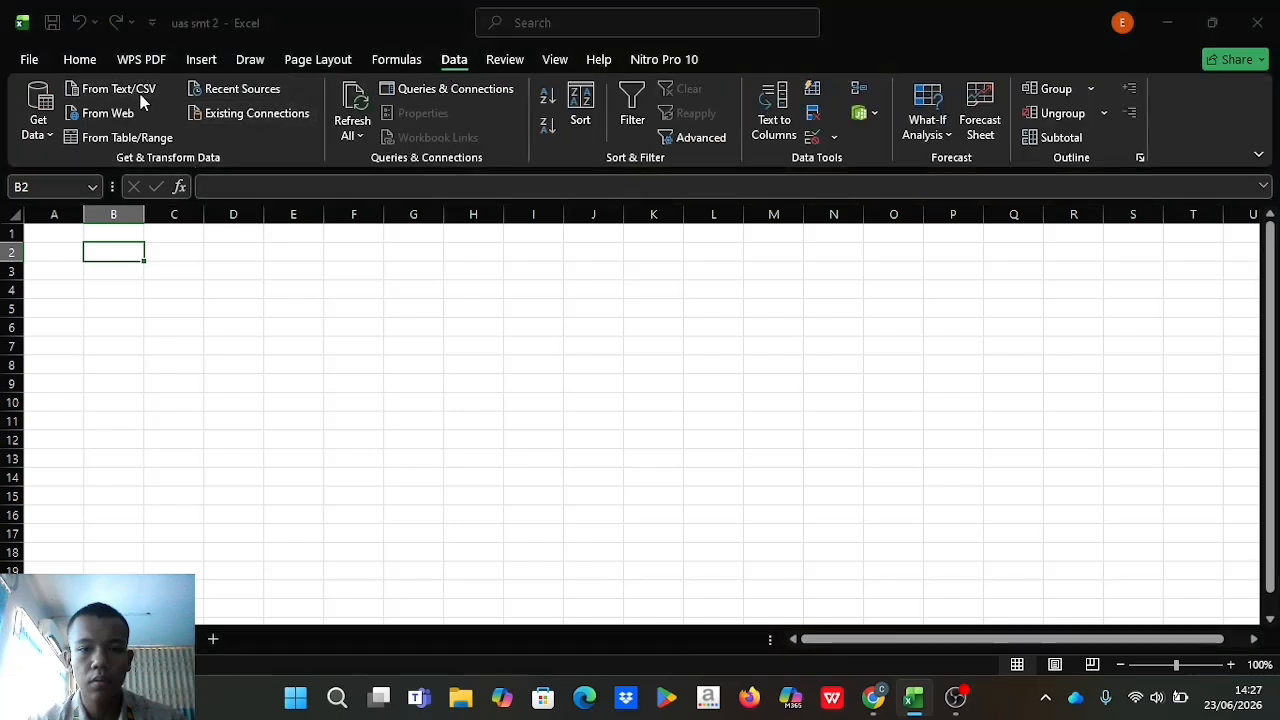
pyautogui.click(237, 153)
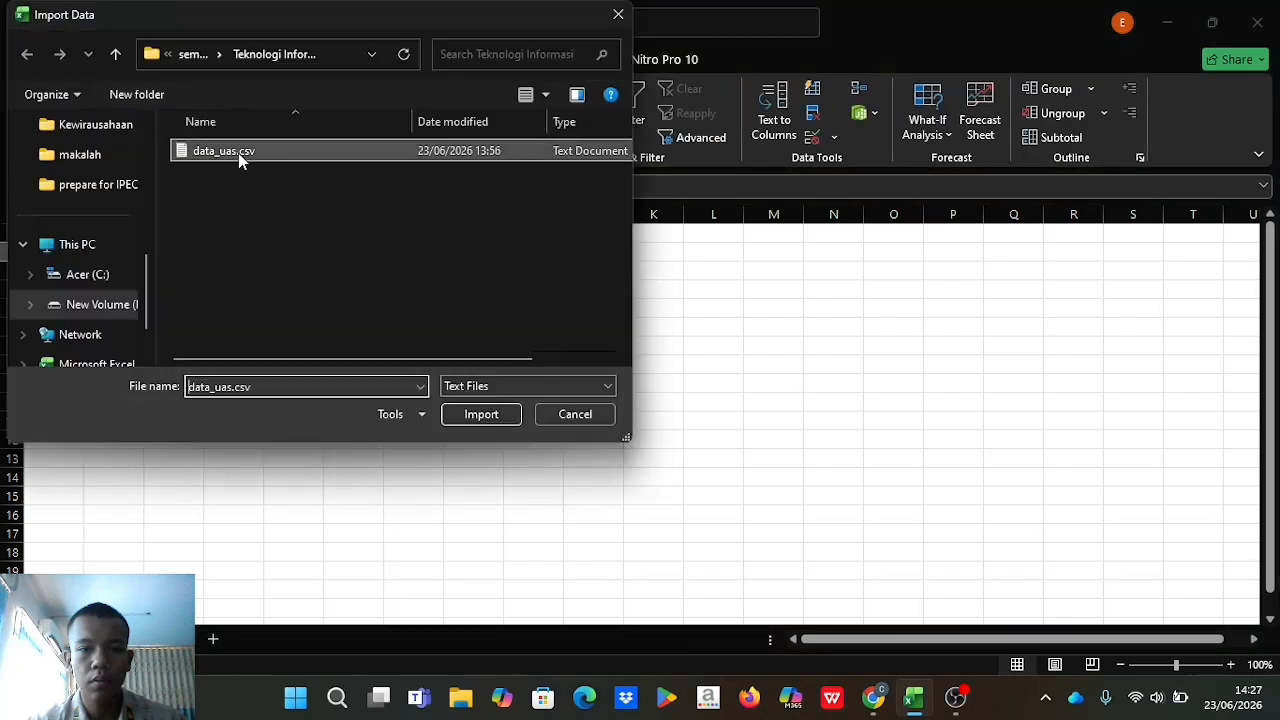
pyautogui.click(488, 418)
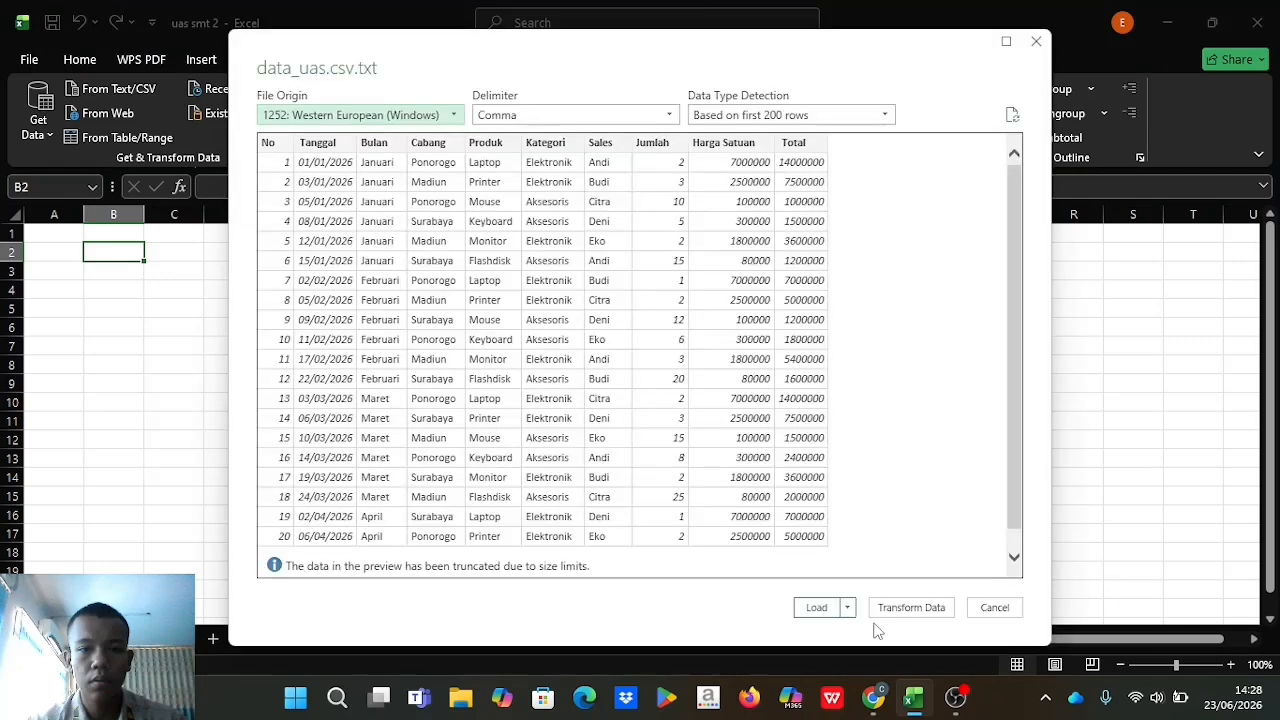
pyautogui.click(816, 608)
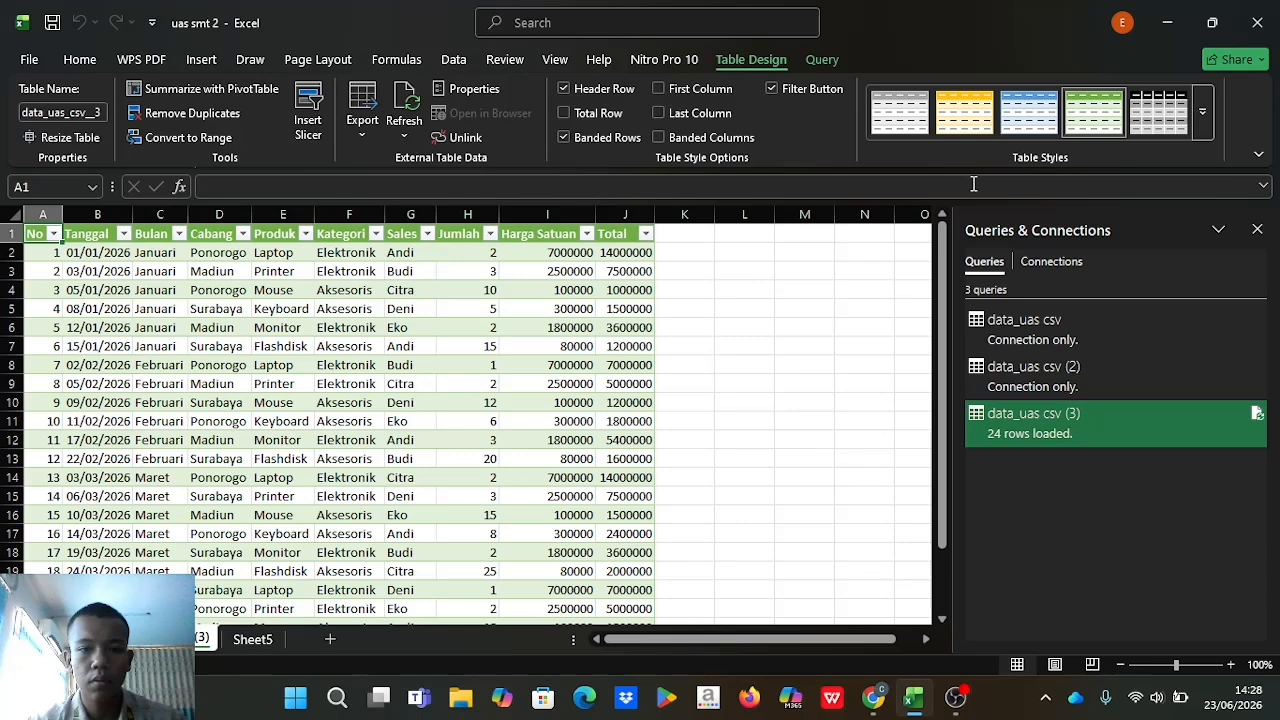
pyautogui.click(796, 316)
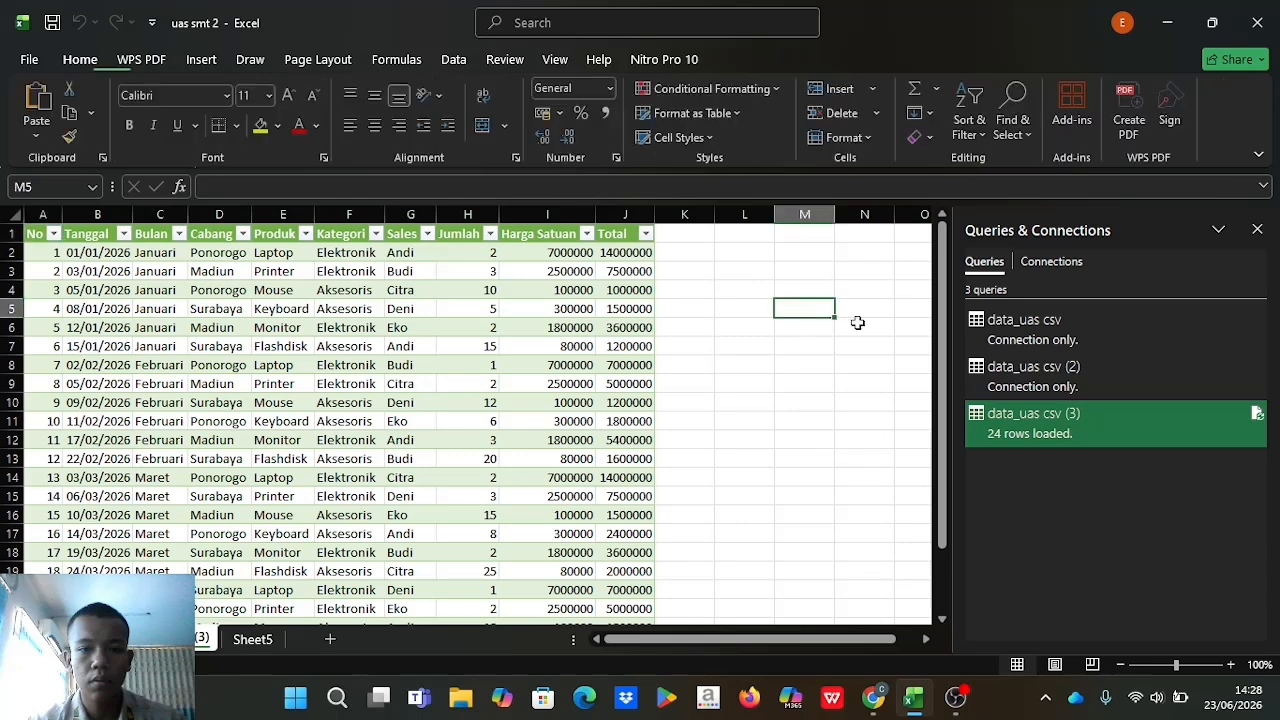
pyautogui.click(1257, 230)
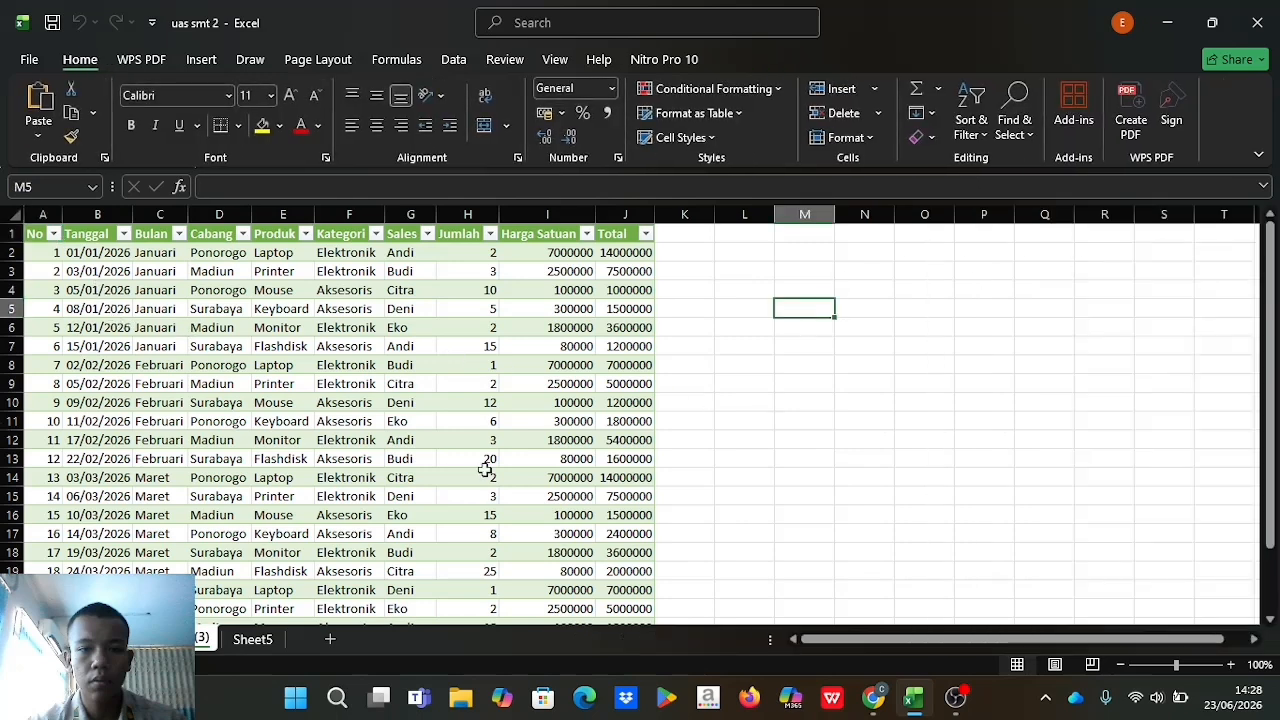
# Check the PivotTable assignment instructions in the browser and return to the workbook.
pyautogui.click(874, 705)
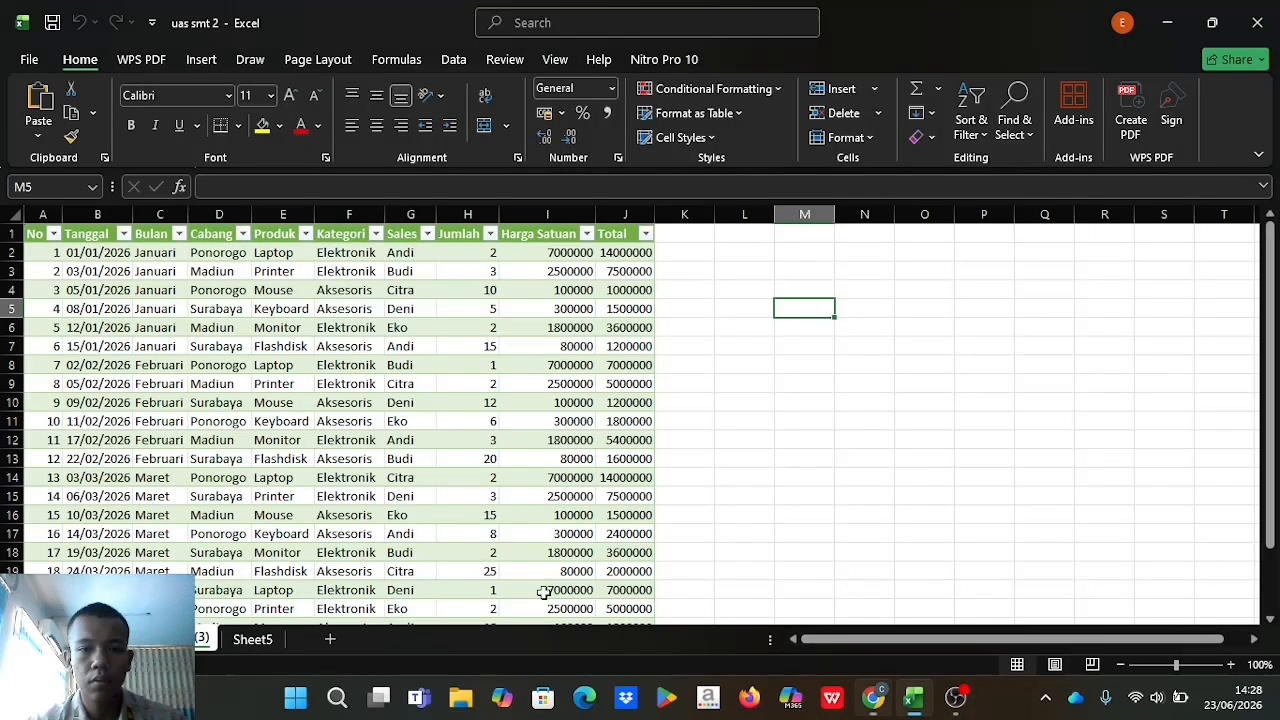
pyautogui.click(913, 698)
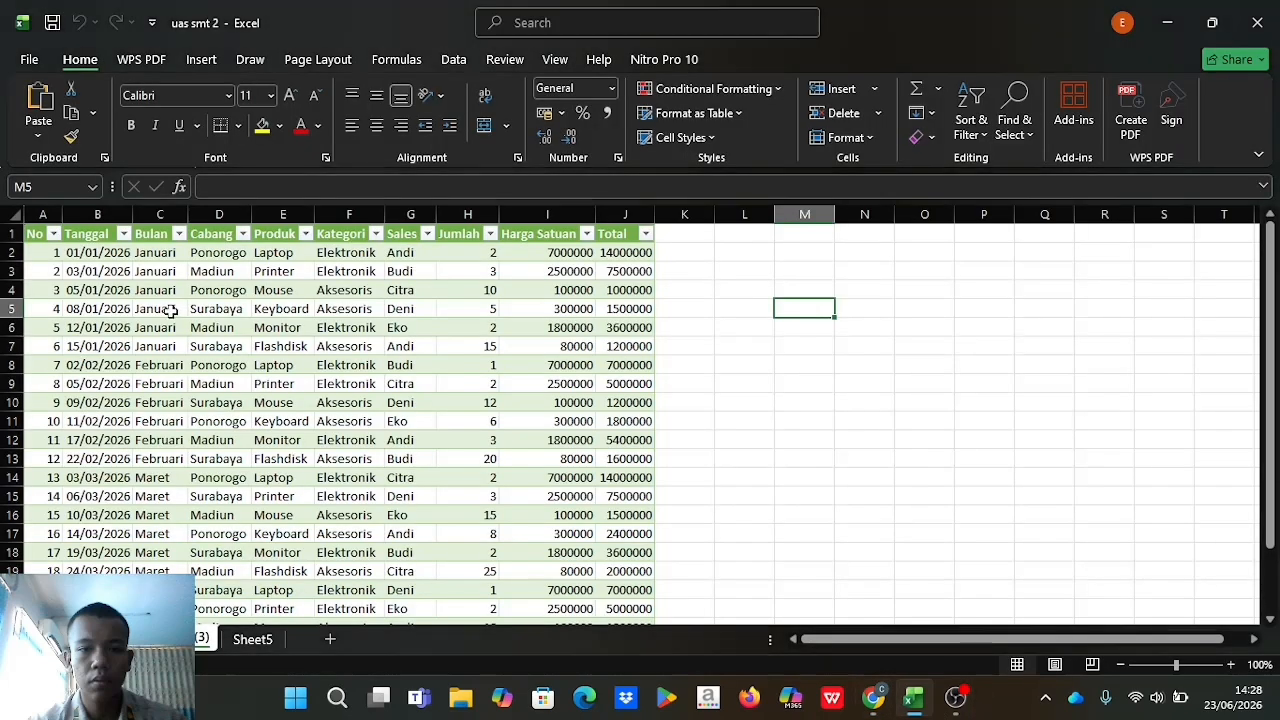
# Insert a PivotChart & PivotTable from the table data_uas_csv__3, placed on a new worksheet.
pyautogui.click(201, 62)
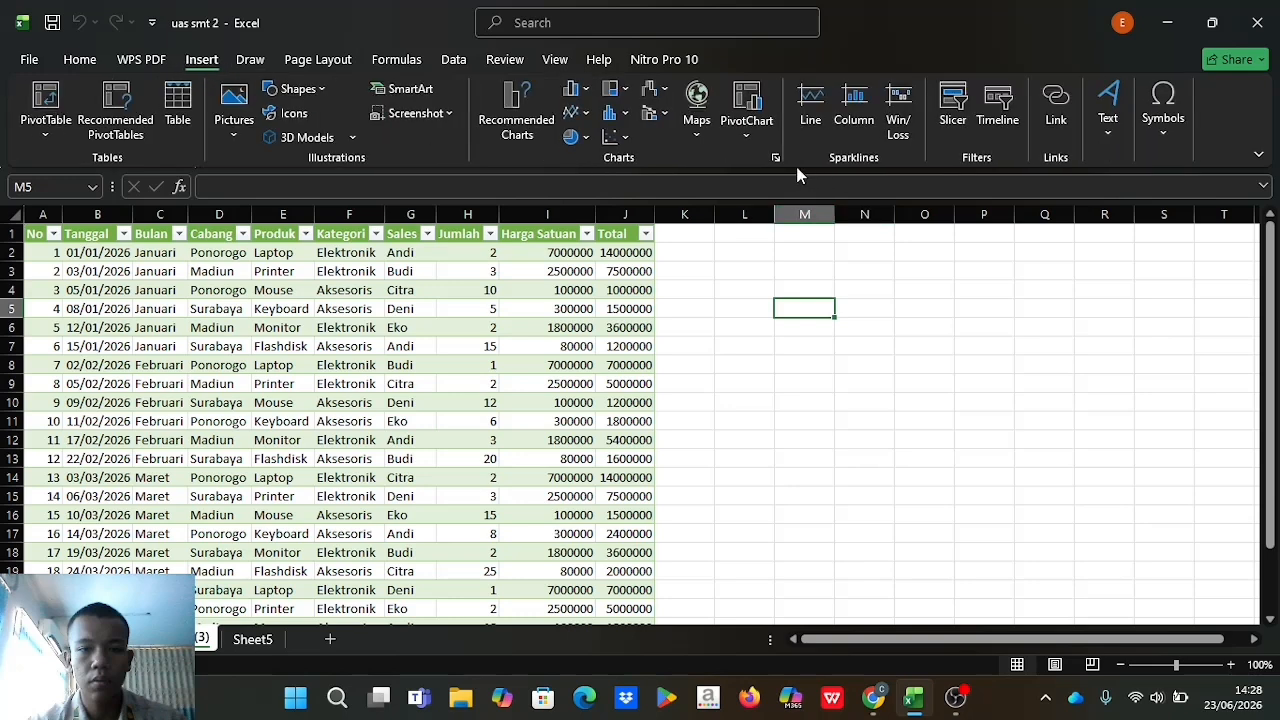
pyautogui.click(746, 138)
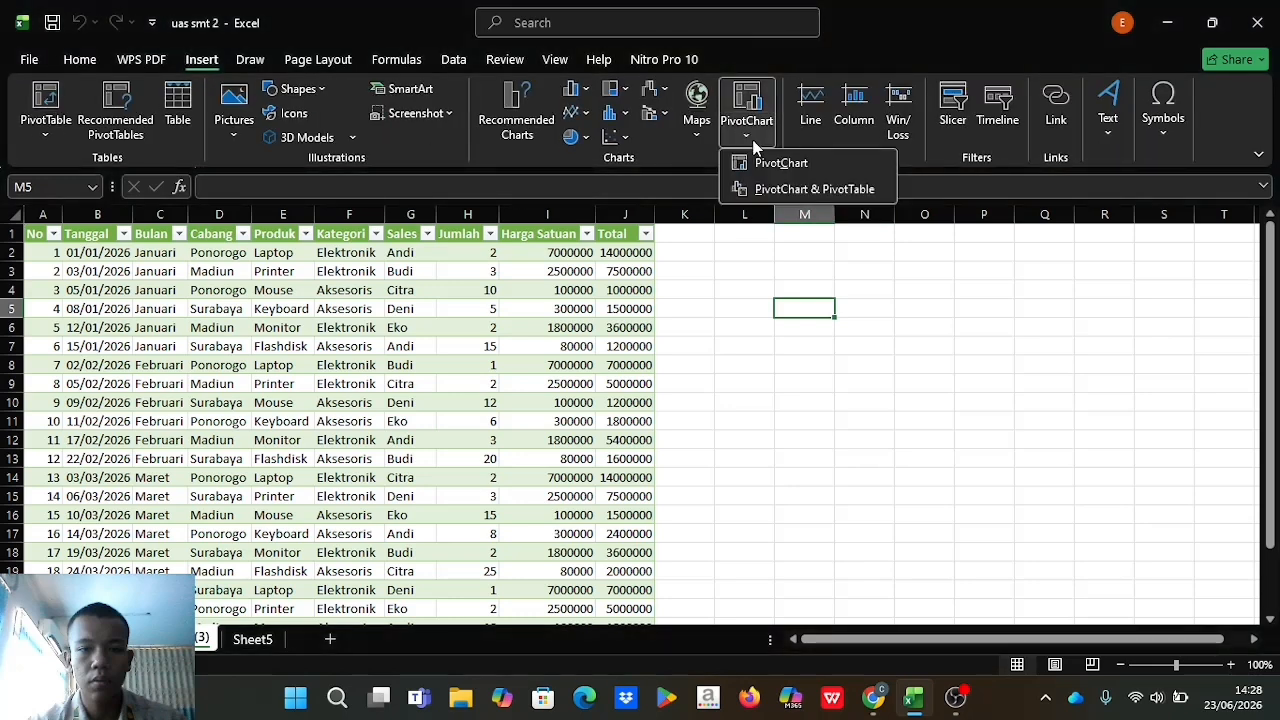
pyautogui.click(800, 190)
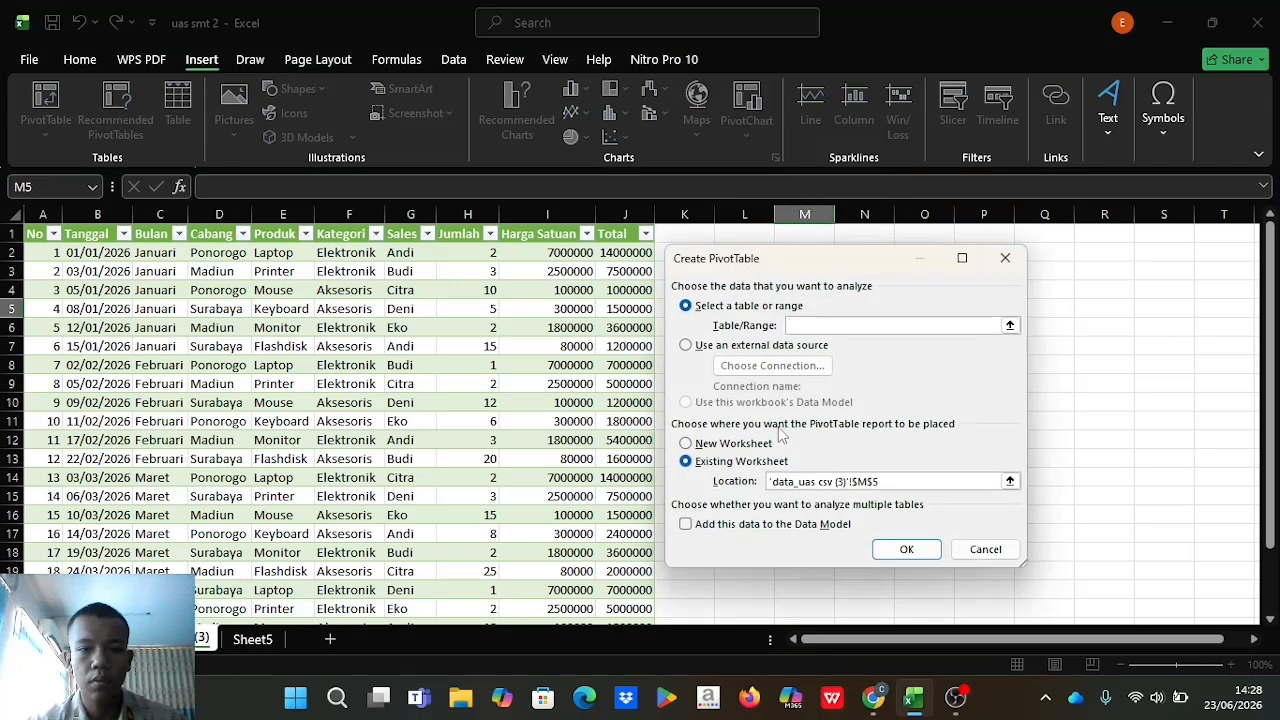
pyautogui.click(686, 444)
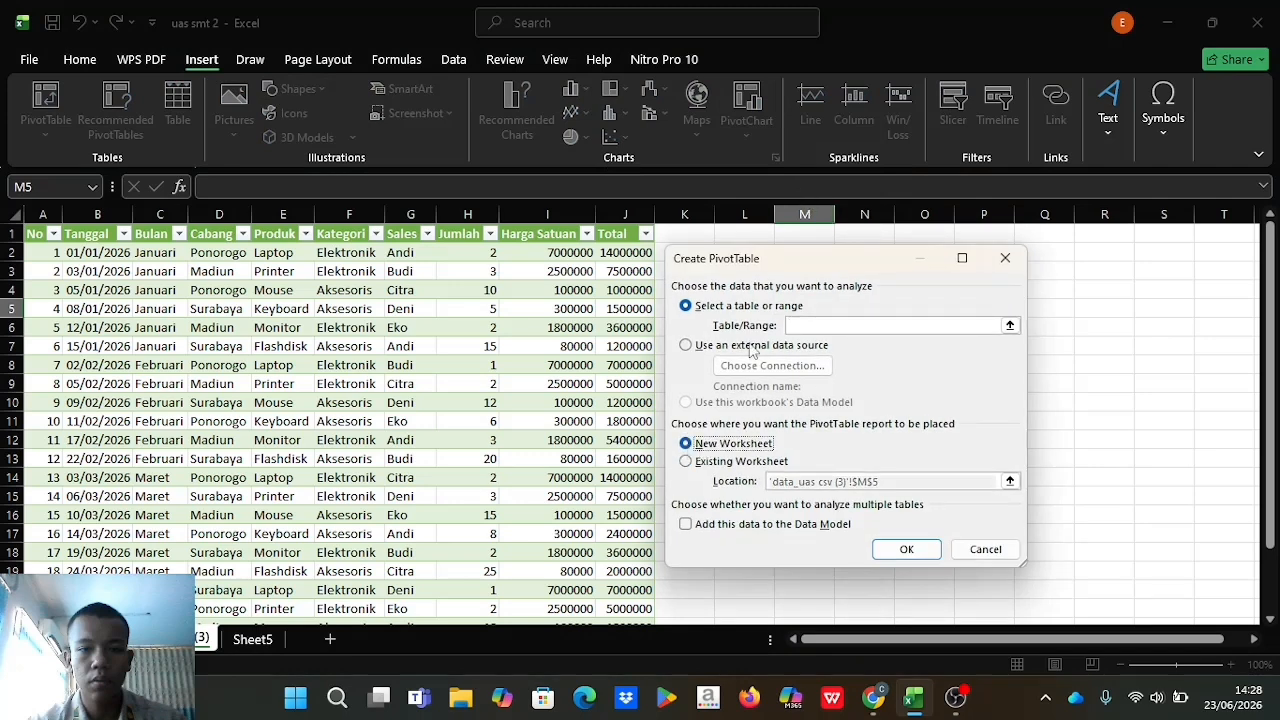
pyautogui.click(1010, 326)
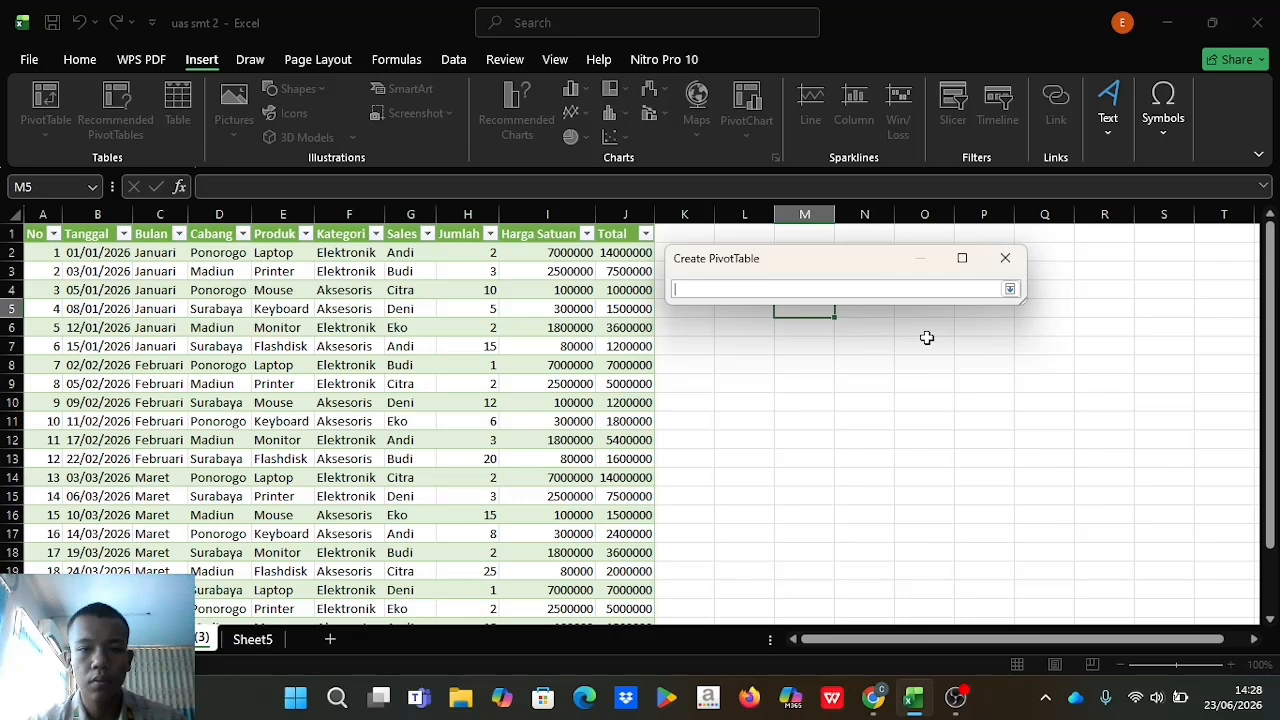
pyautogui.click(33, 235)
pyautogui.moveTo(33, 235); pyautogui.dragTo(643, 619)
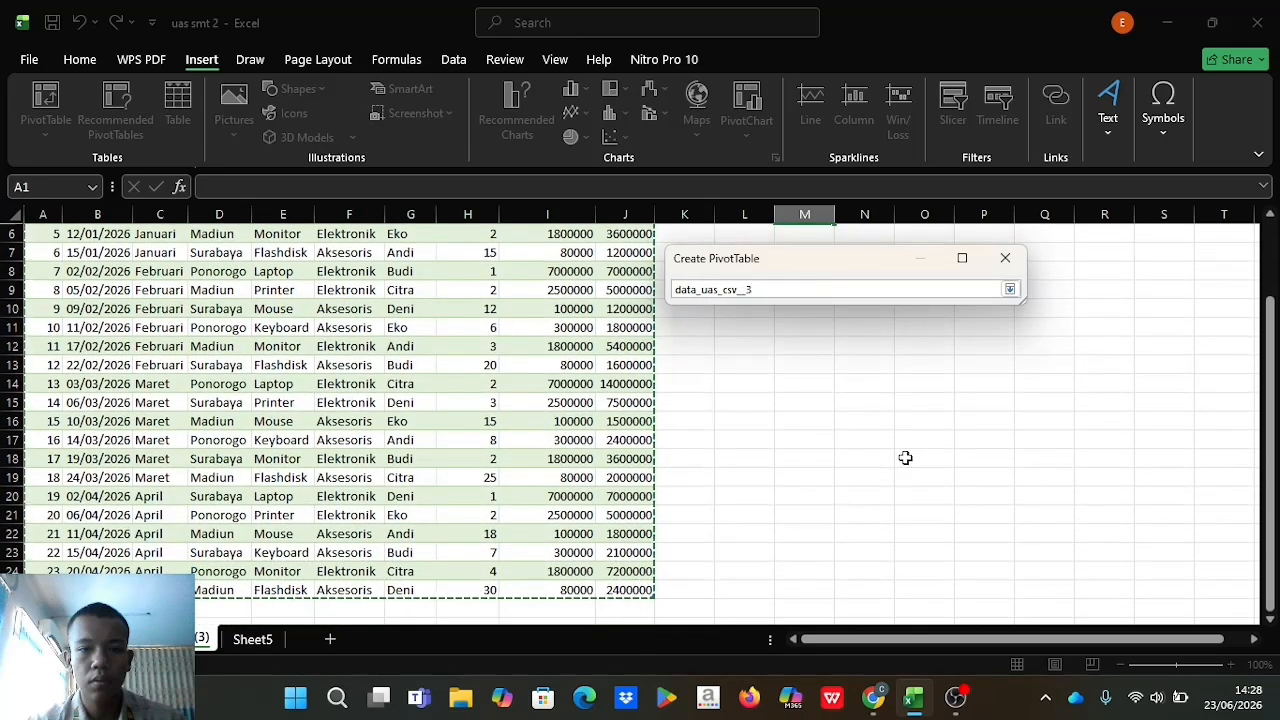
pyautogui.click(1010, 289)
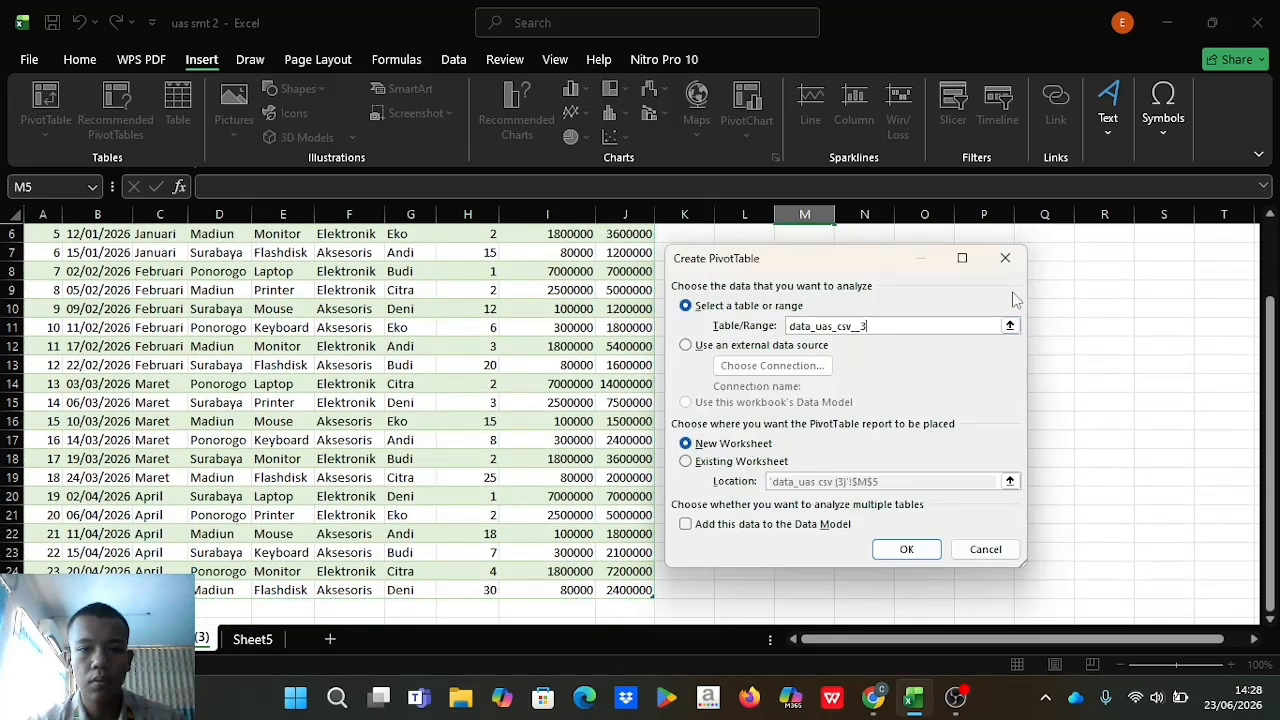
pyautogui.click(906, 549)
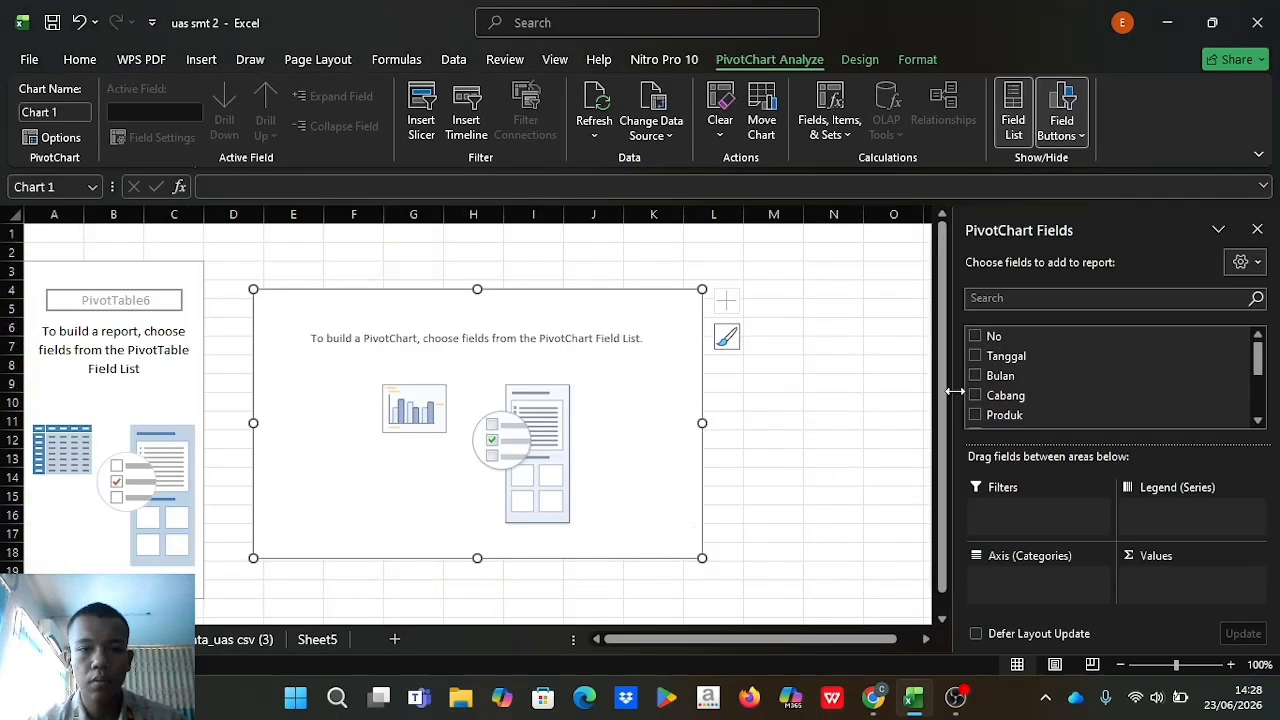
# Add Produk as the axis and Jumlah and Total as values of the PivotChart, then close the field list.
pyautogui.scroll(-3, 1040, 397)
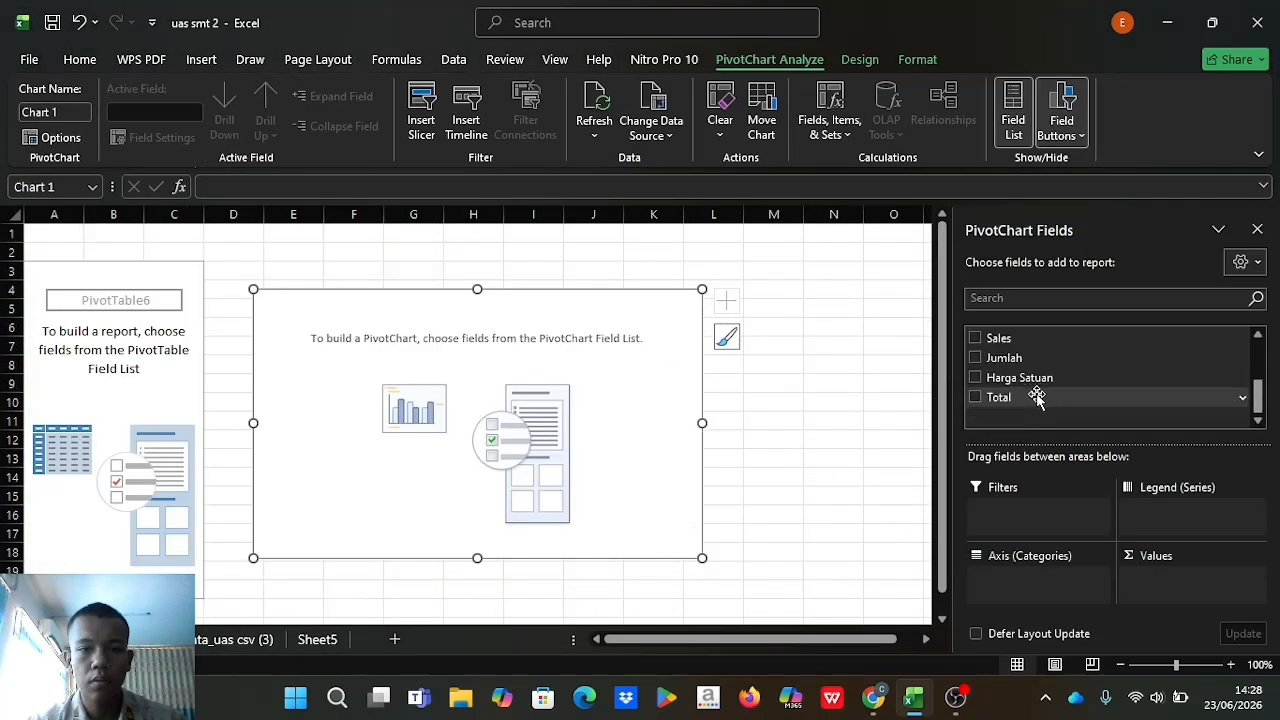
pyautogui.scroll(3, 1036, 397)
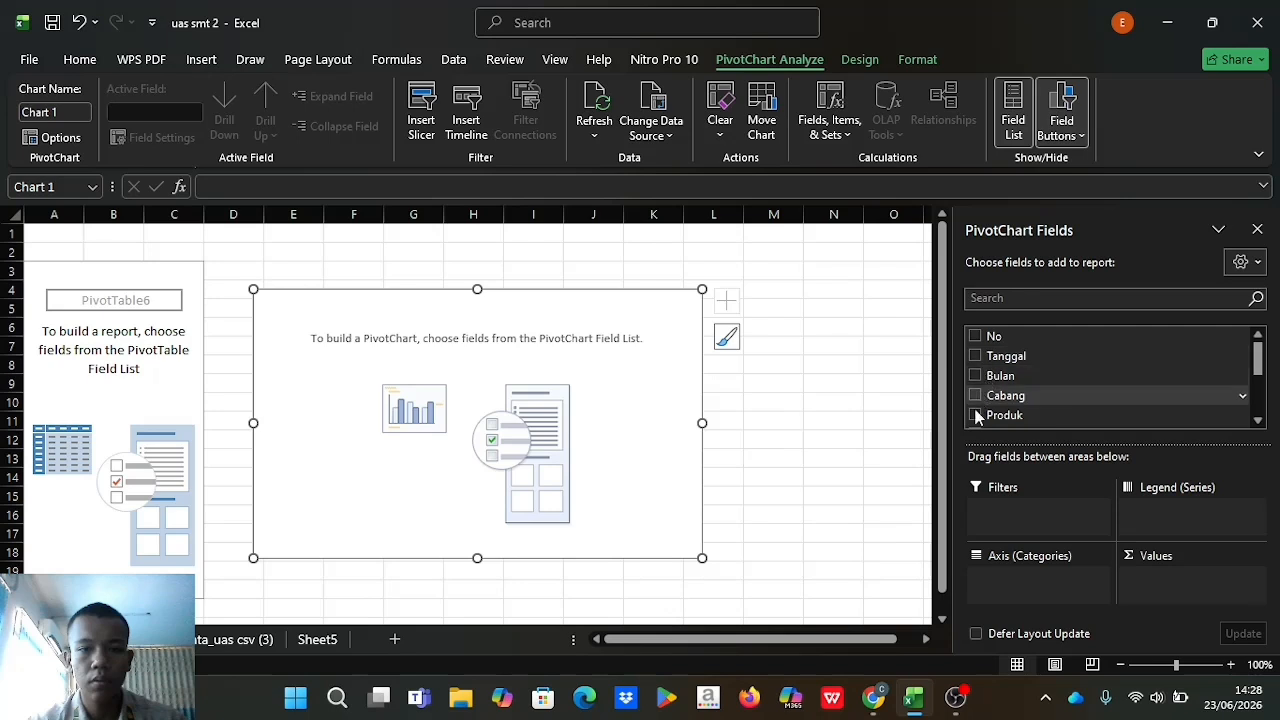
pyautogui.click(976, 415)
pyautogui.scroll(-3, 983, 410)
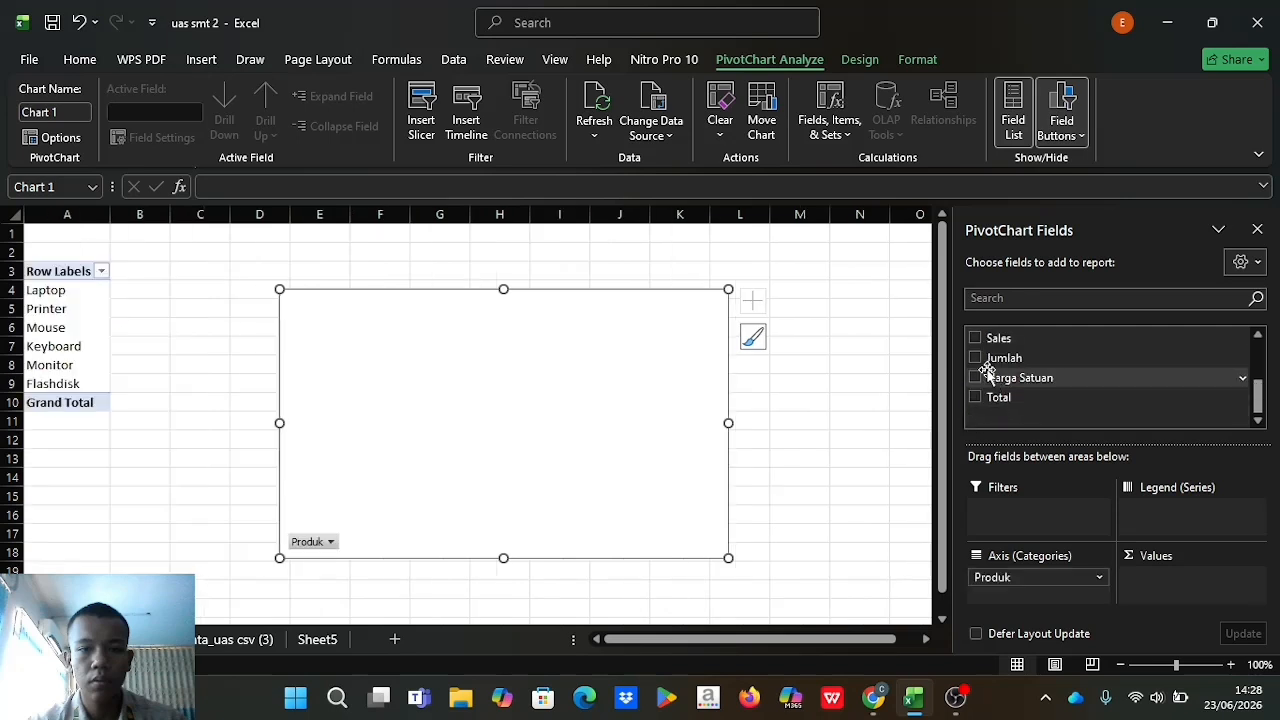
pyautogui.click(975, 358)
pyautogui.click(975, 397)
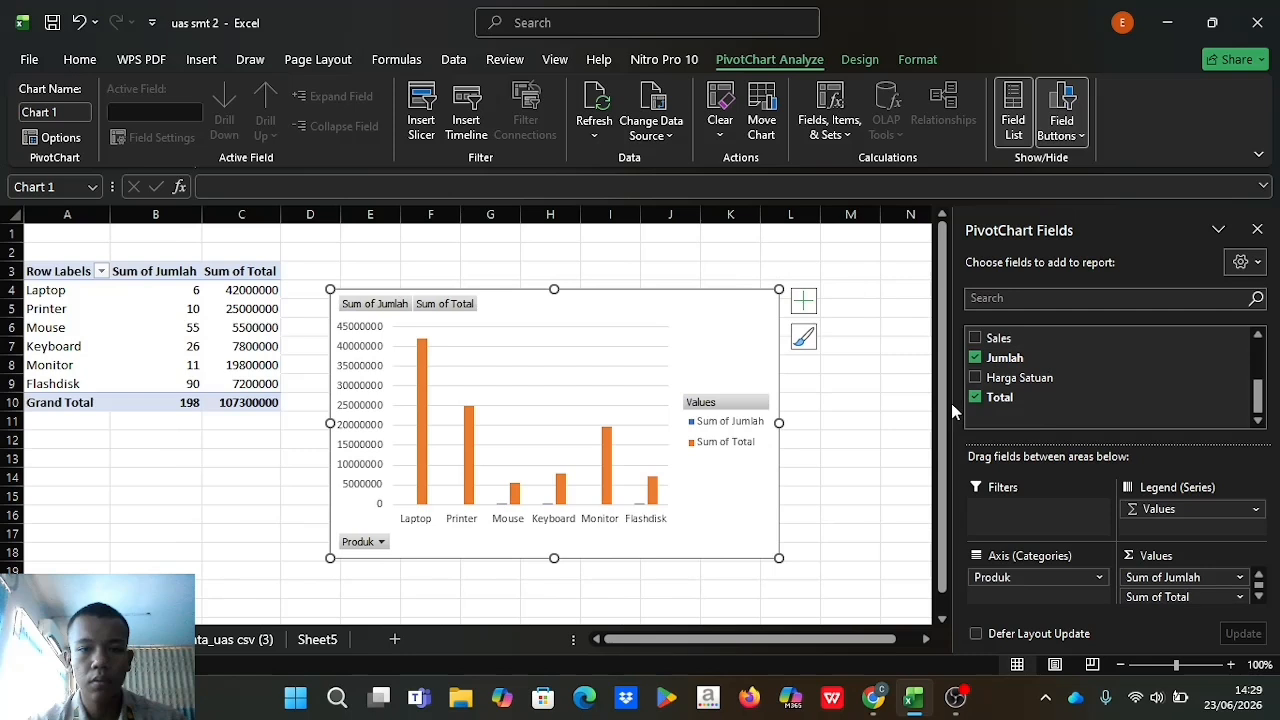
pyautogui.click(1257, 230)
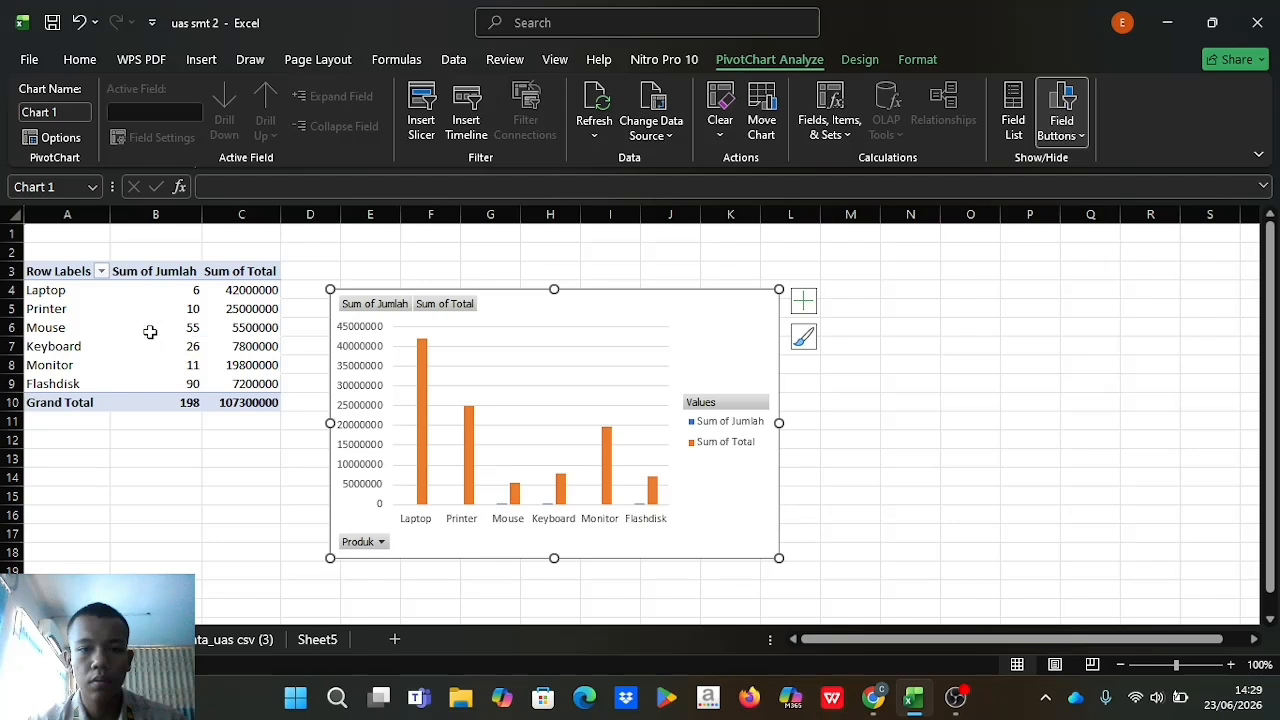
# Inspect the Sum of Jumlah values in the PivotTable cells.
pyautogui.click(162, 386)
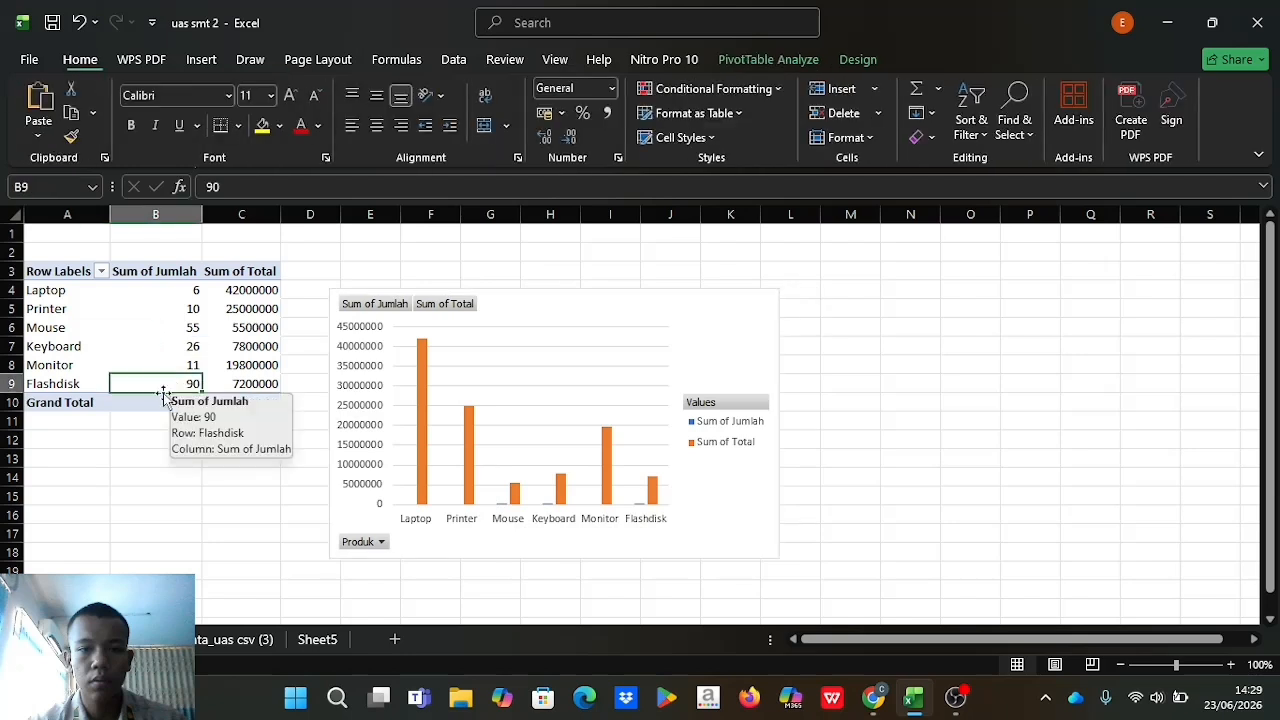
pyautogui.click(128, 456)
pyautogui.click(146, 387)
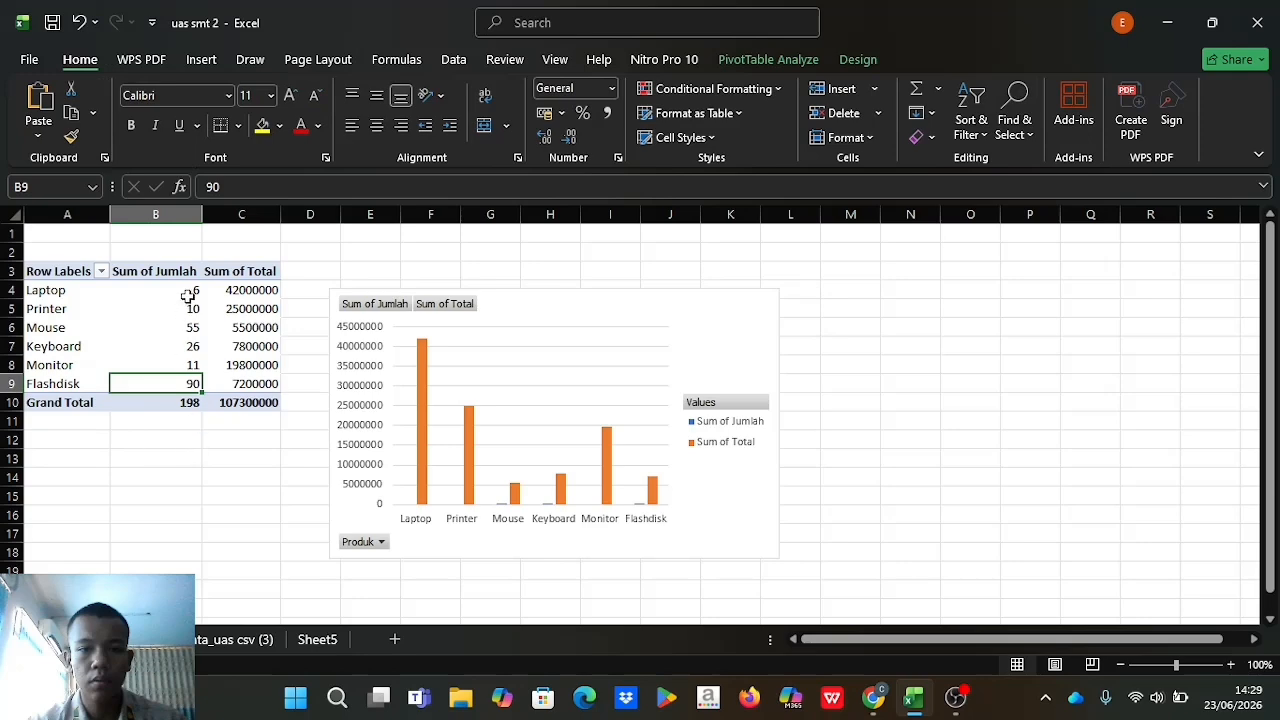
pyautogui.click(268, 492)
# Go back to the data sheet, review the assignment instructions in the browser, and return to the top of the table.
pyautogui.click(255, 639)
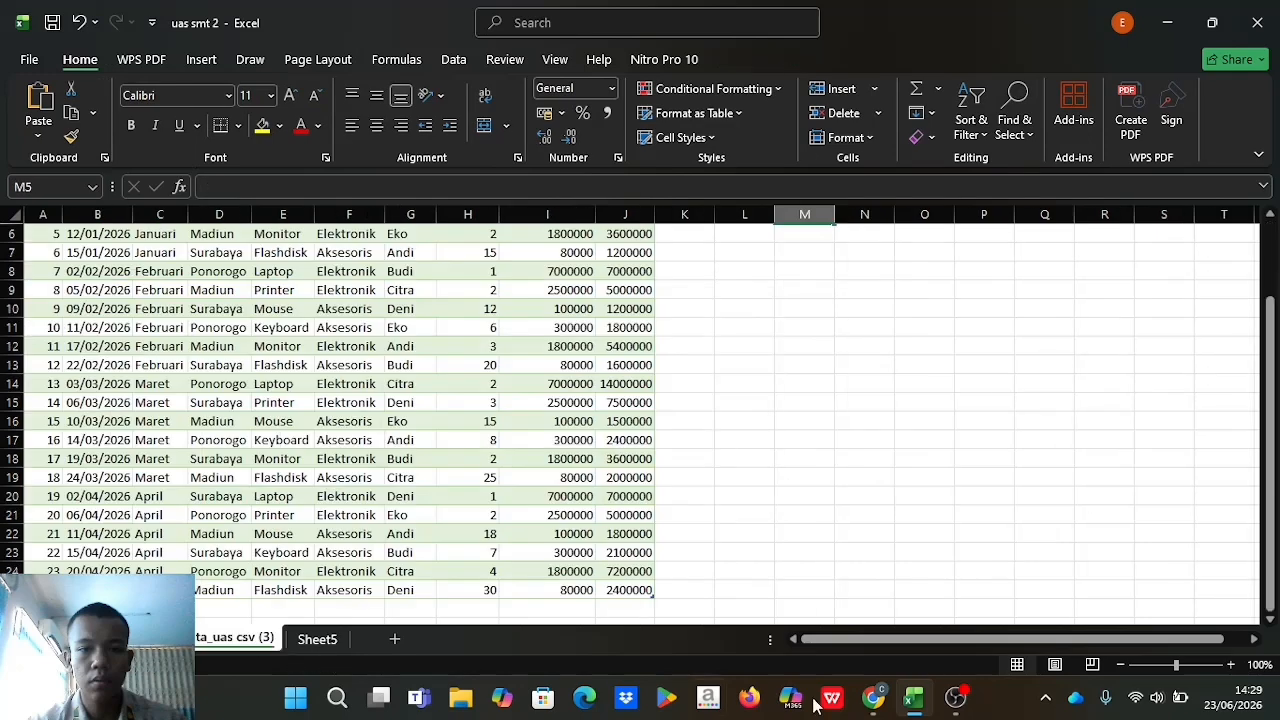
pyautogui.click(873, 697)
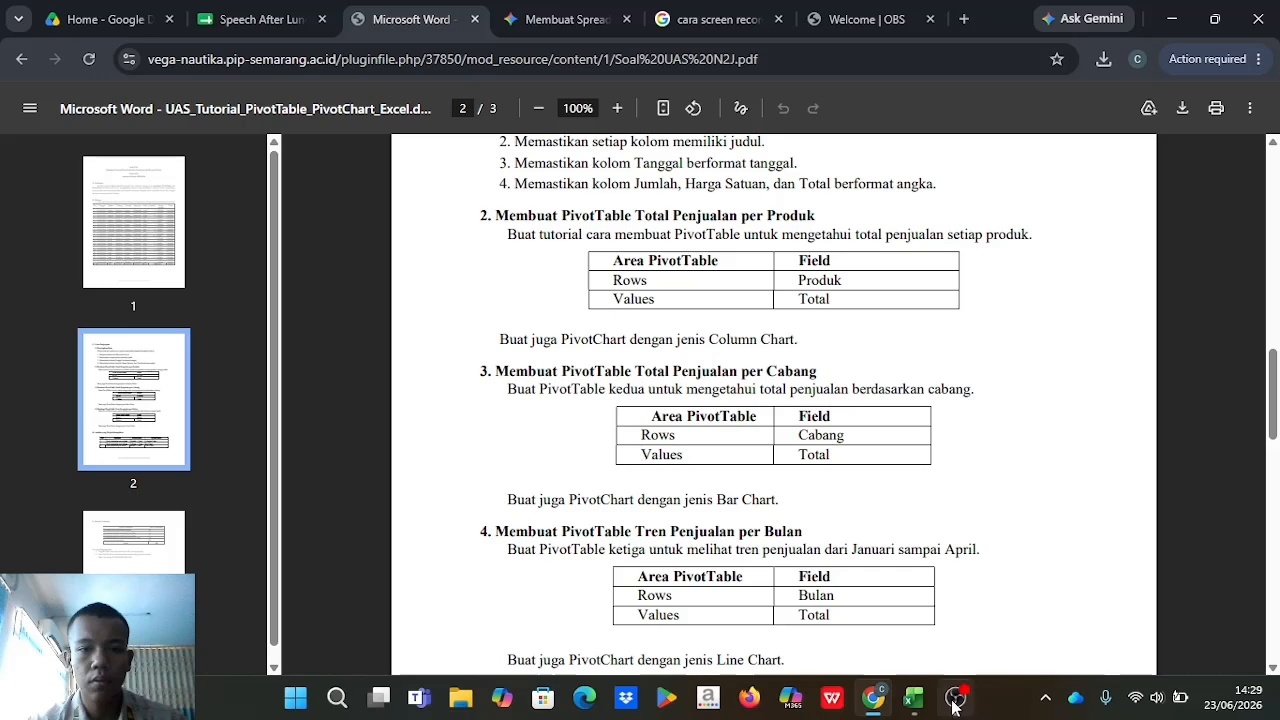
pyautogui.click(913, 697)
pyautogui.scroll(2, 584, 537)
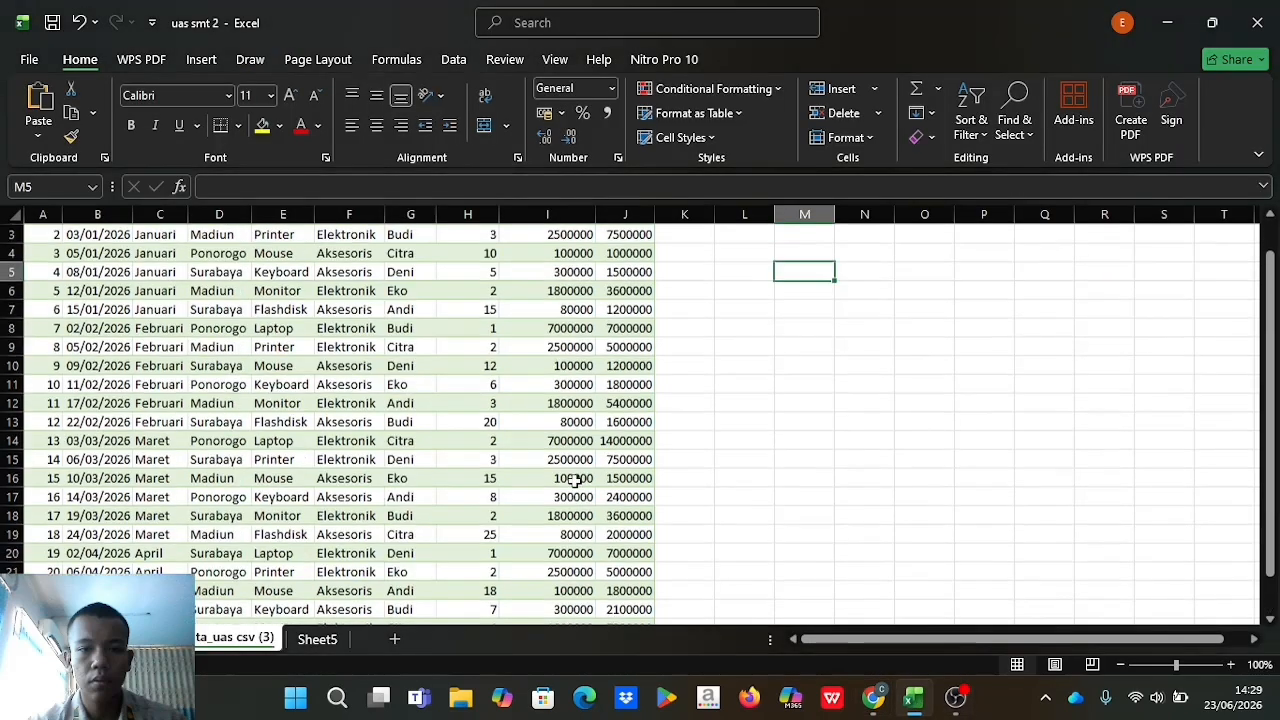
# Insert a second PivotChart & PivotTable from the table data_uas_csv__3 on a new worksheet.
pyautogui.click(199, 61)
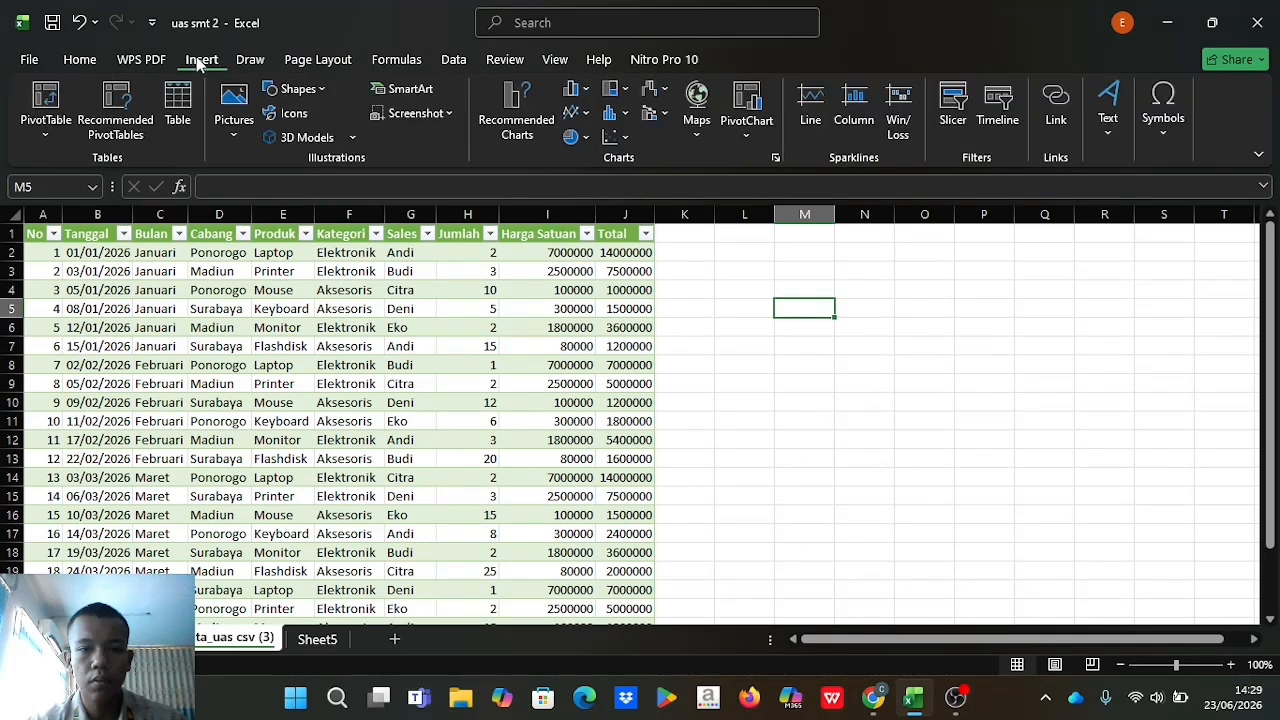
pyautogui.click(758, 138)
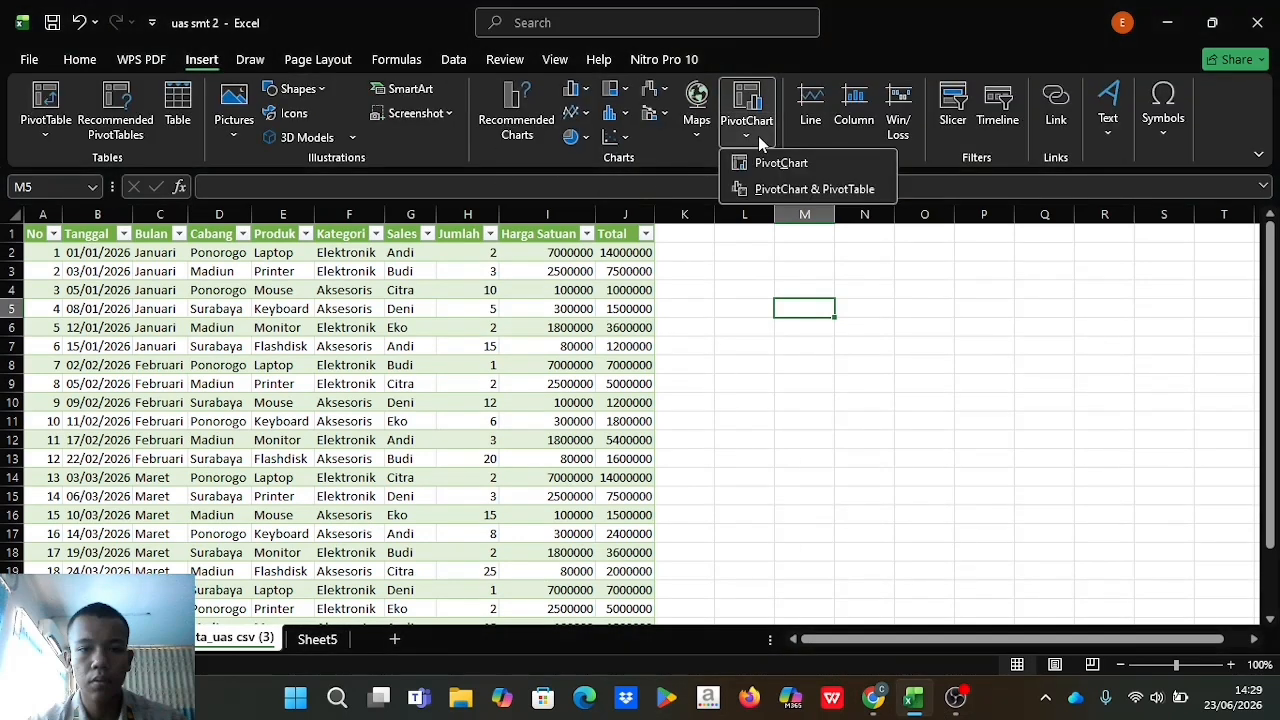
pyautogui.click(814, 189)
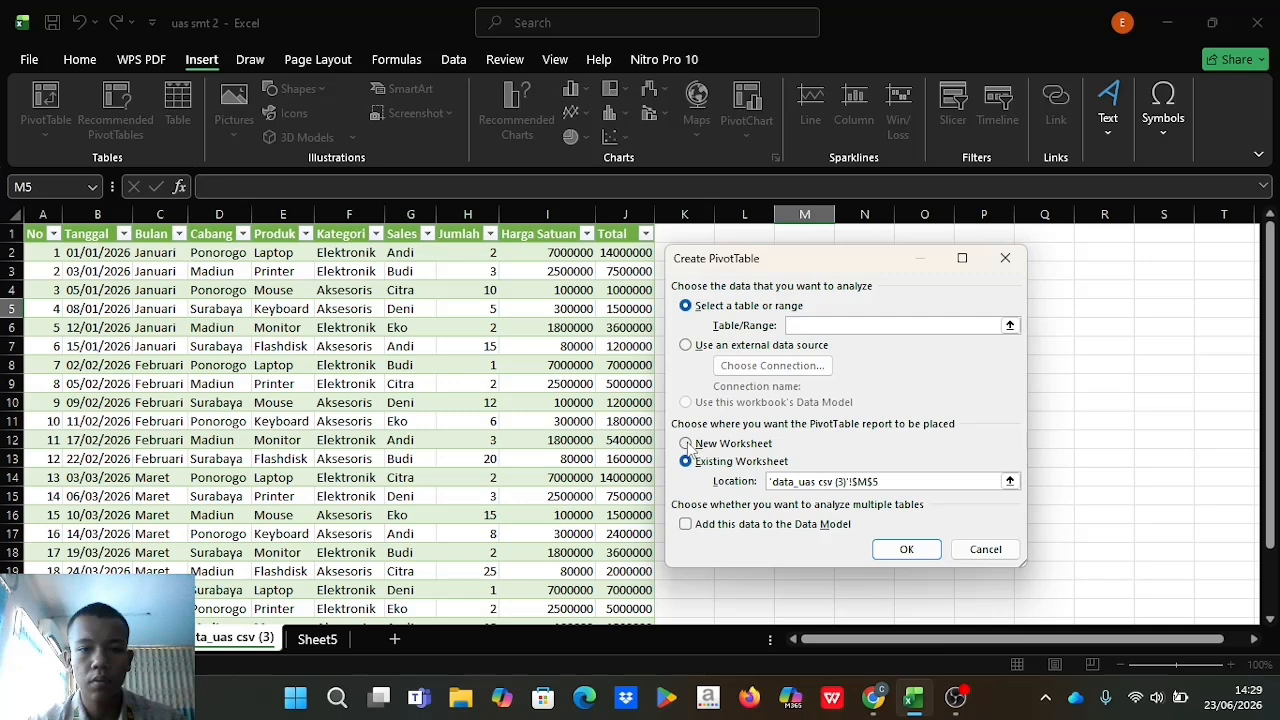
pyautogui.click(686, 444)
pyautogui.click(1010, 325)
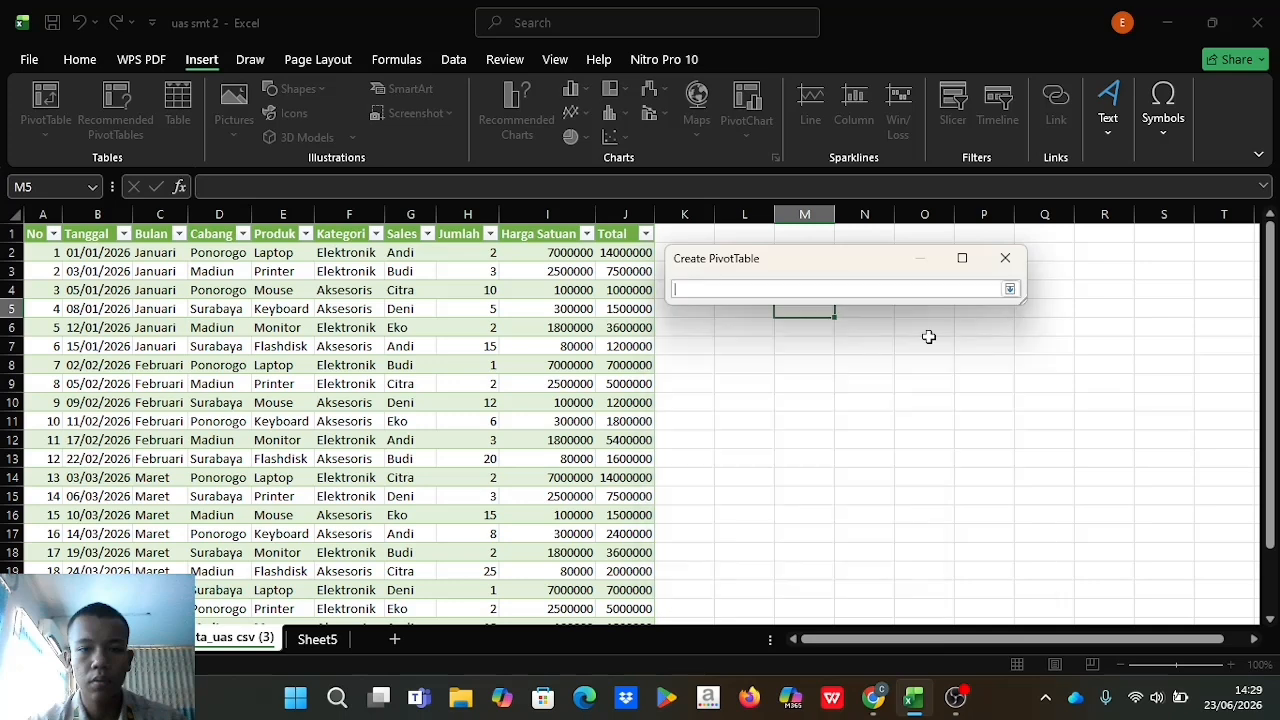
pyautogui.click(38, 245)
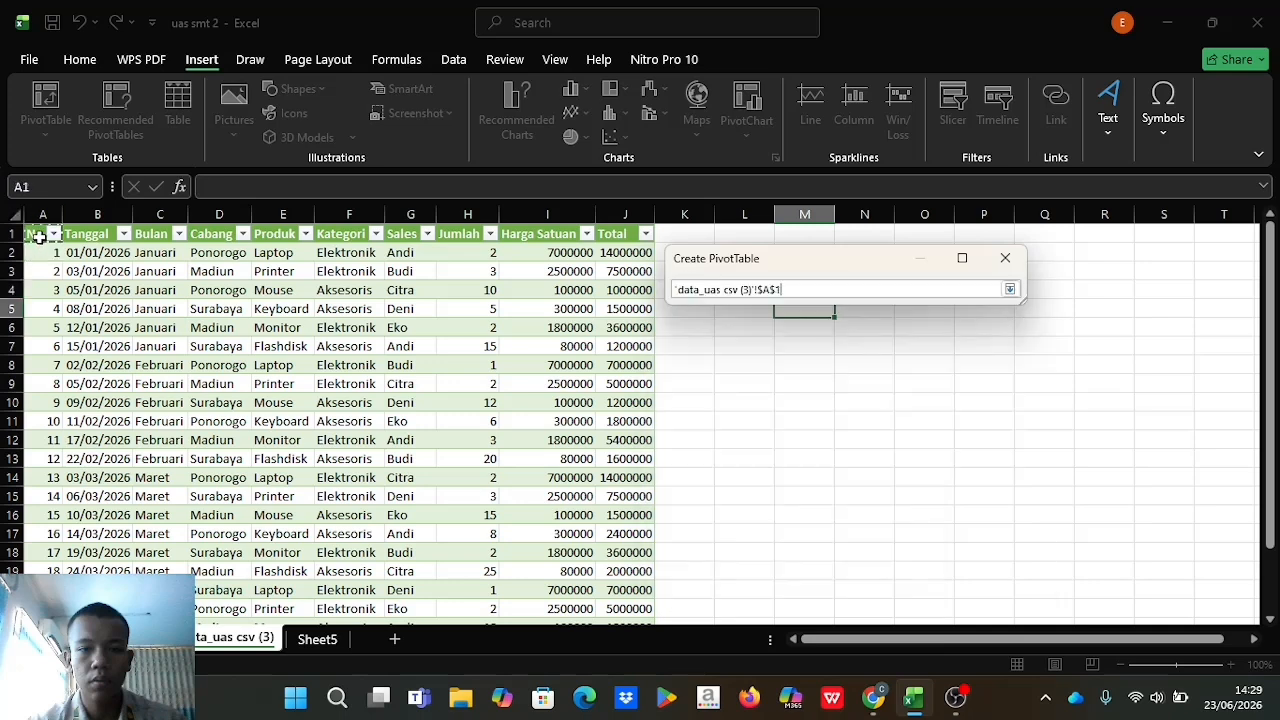
pyautogui.moveTo(36, 234); pyautogui.dragTo(630, 595)
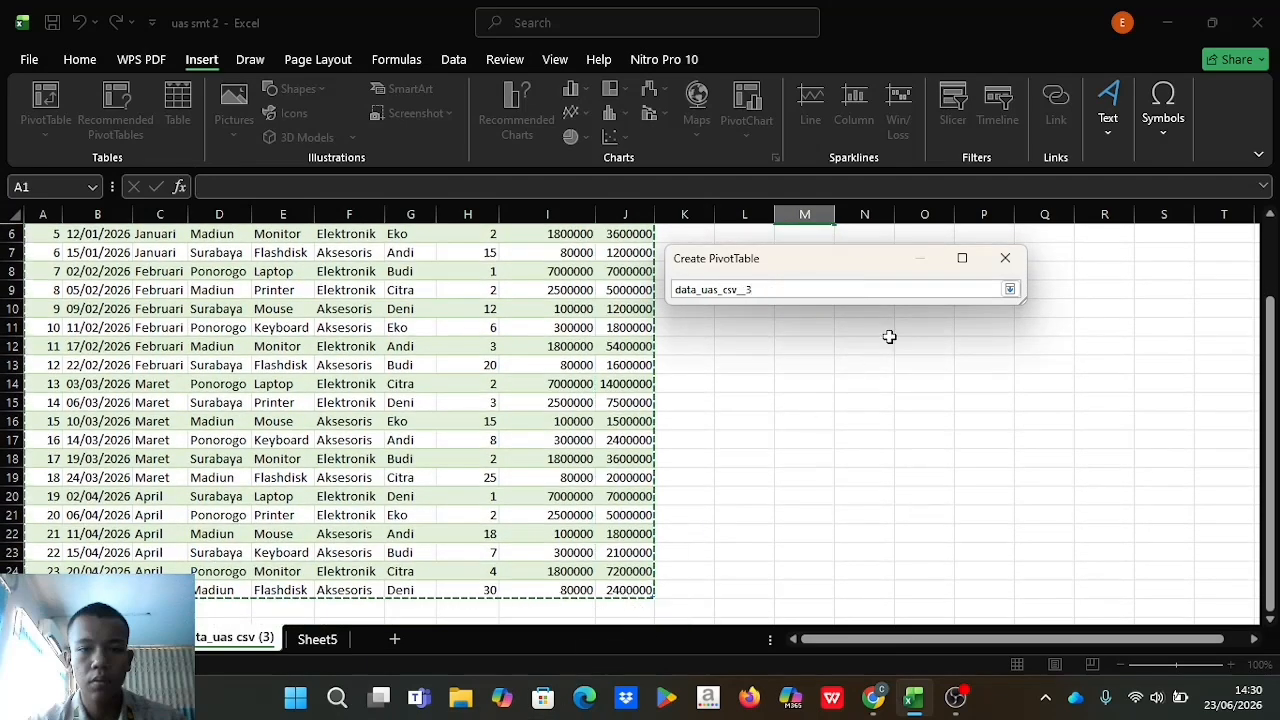
pyautogui.click(1010, 289)
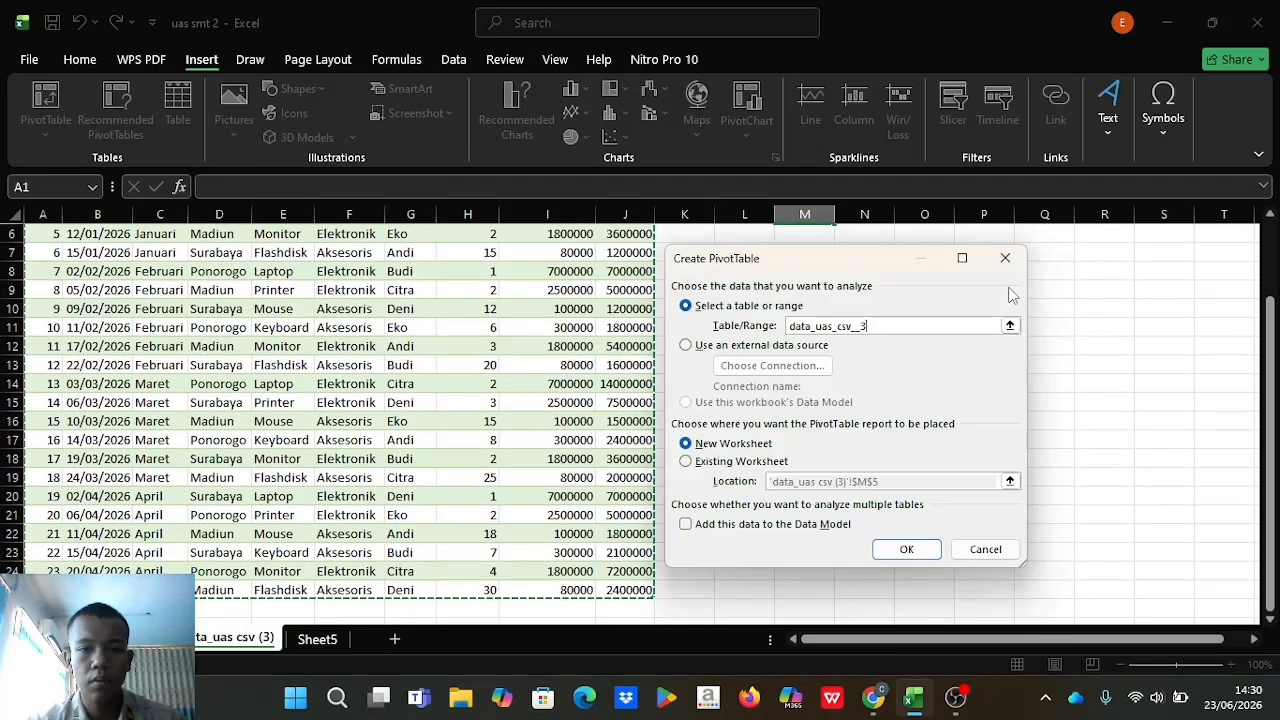
pyautogui.click(908, 550)
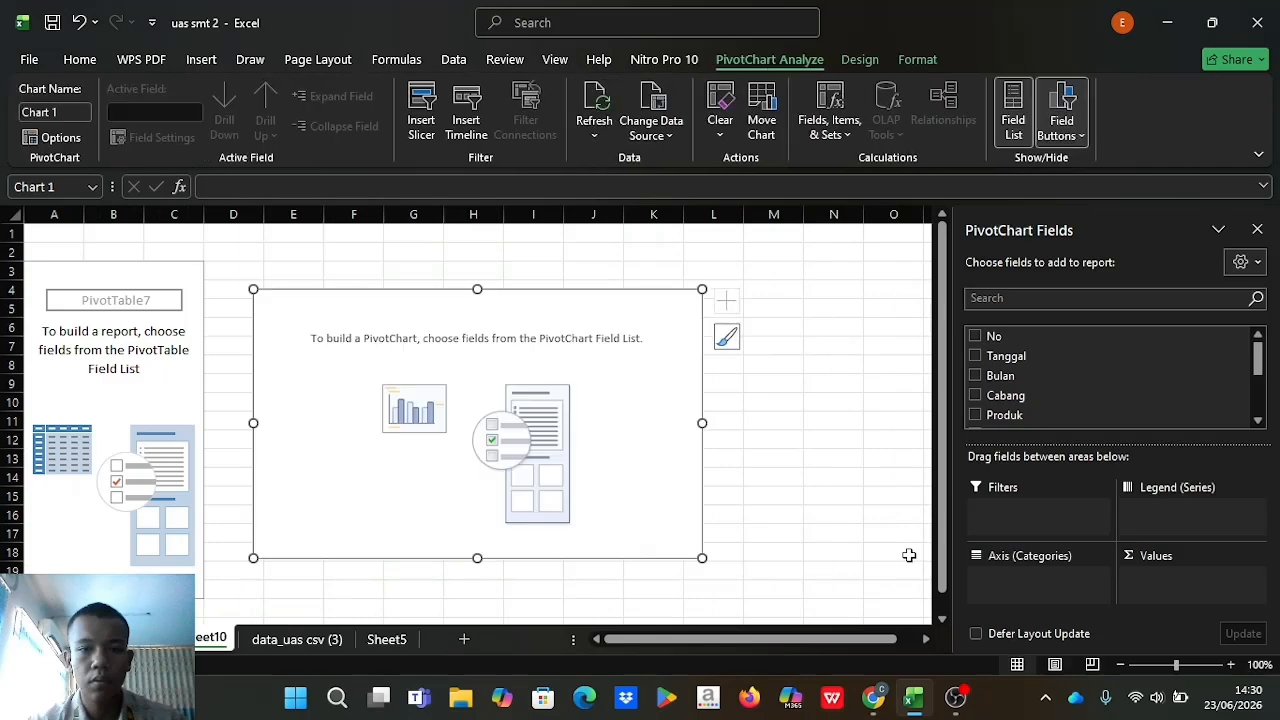
# Open the assignment instructions in the browser to check the per-Cabang PivotTable requirements.
pyautogui.click(873, 697)
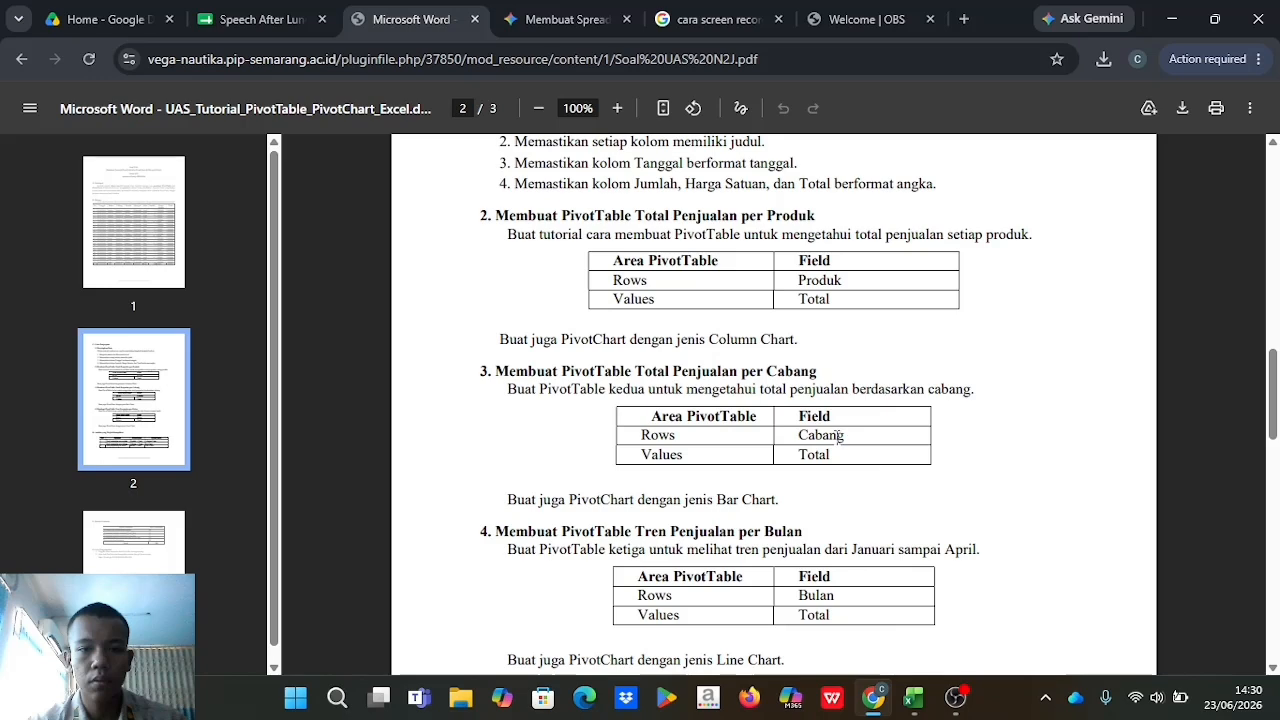
# Return to the workbook and build the second PivotChart with Cabang on the axis and Total as the values.
pyautogui.click(910, 699)
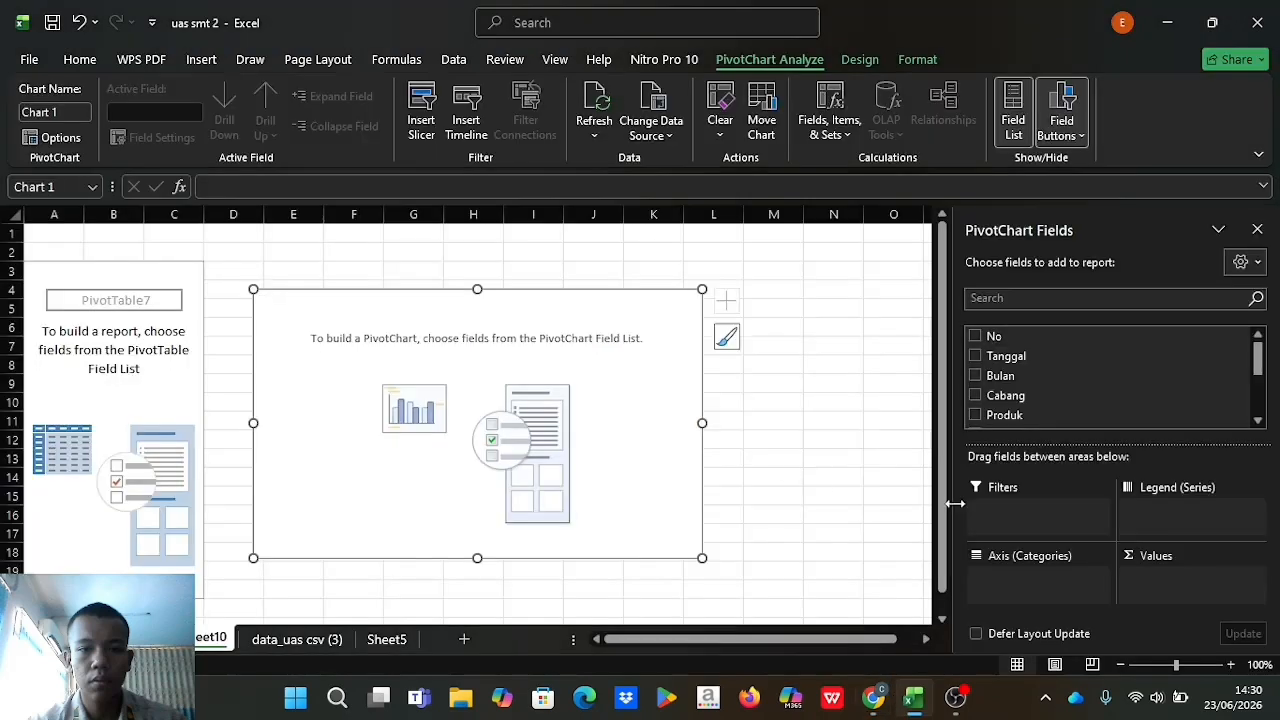
pyautogui.click(975, 396)
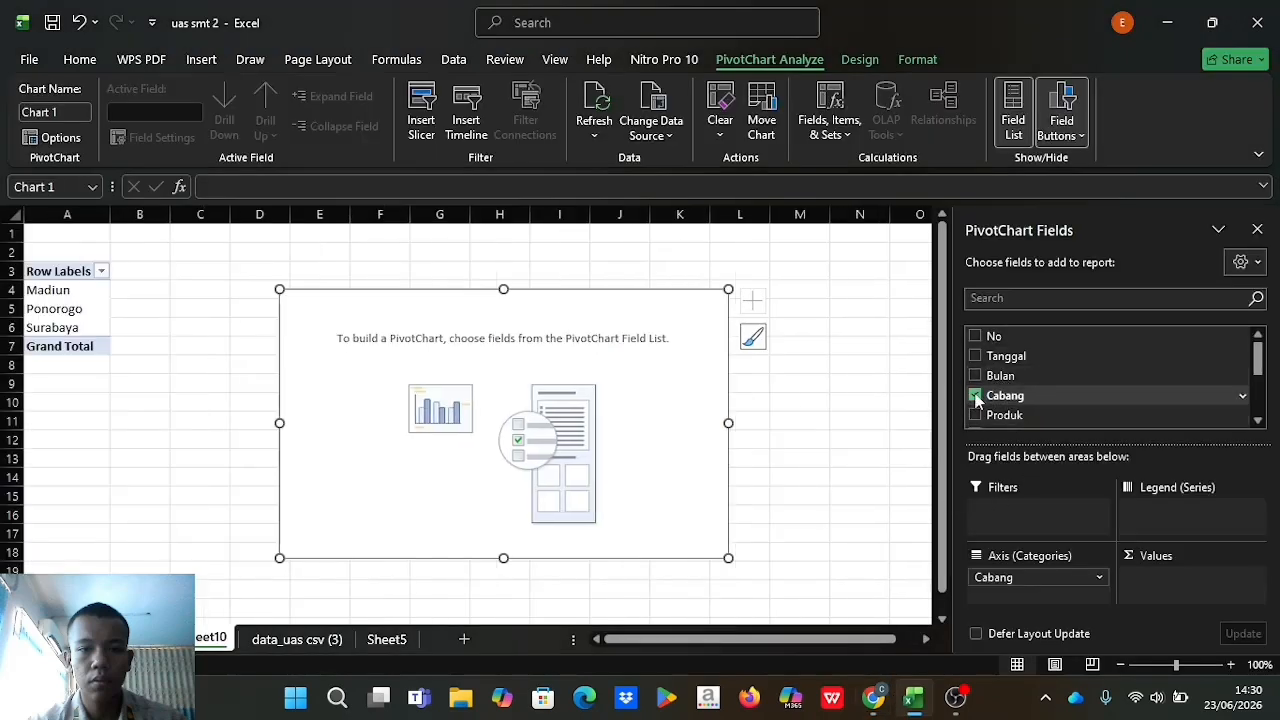
pyautogui.scroll(-3, 990, 405)
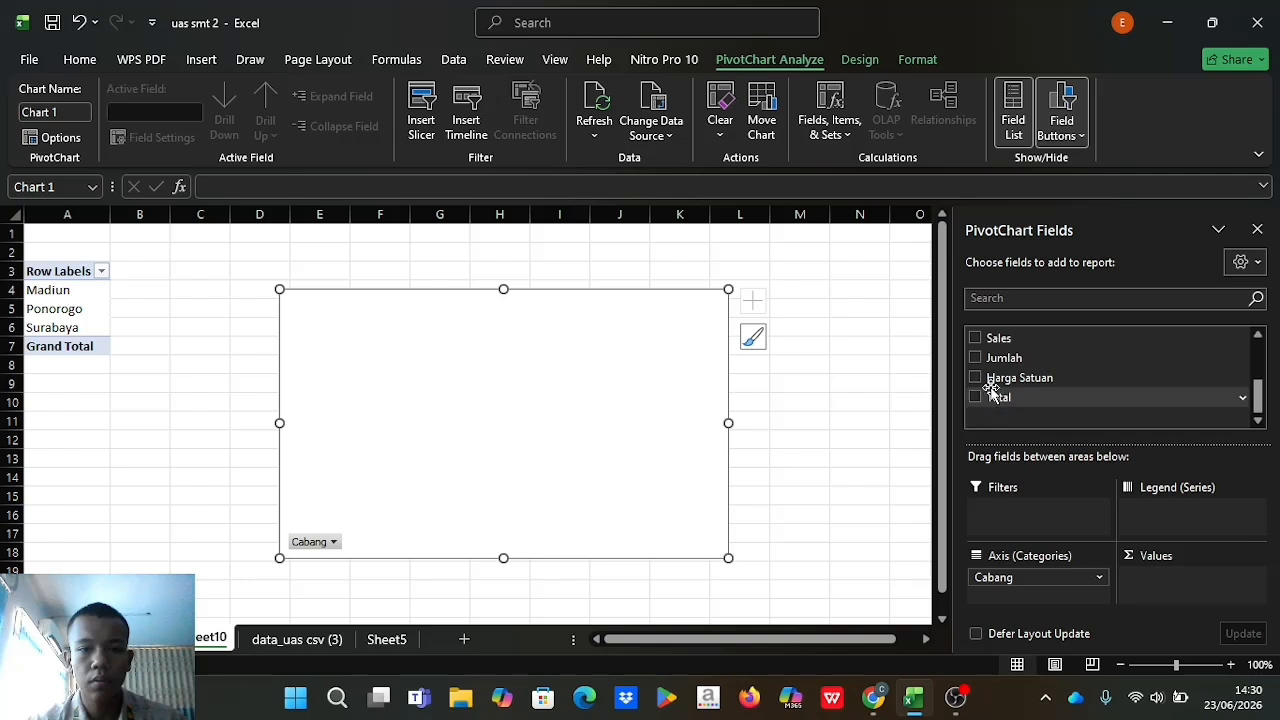
pyautogui.click(976, 397)
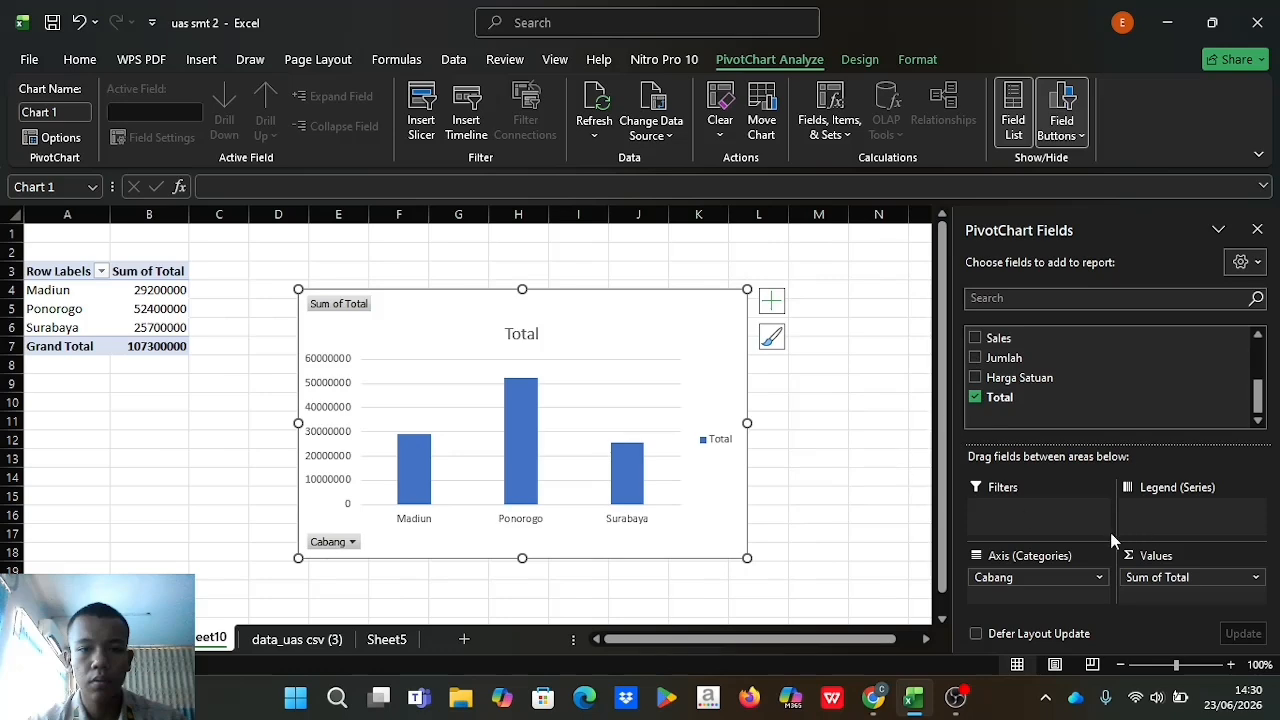
pyautogui.click(826, 497)
pyautogui.click(635, 487)
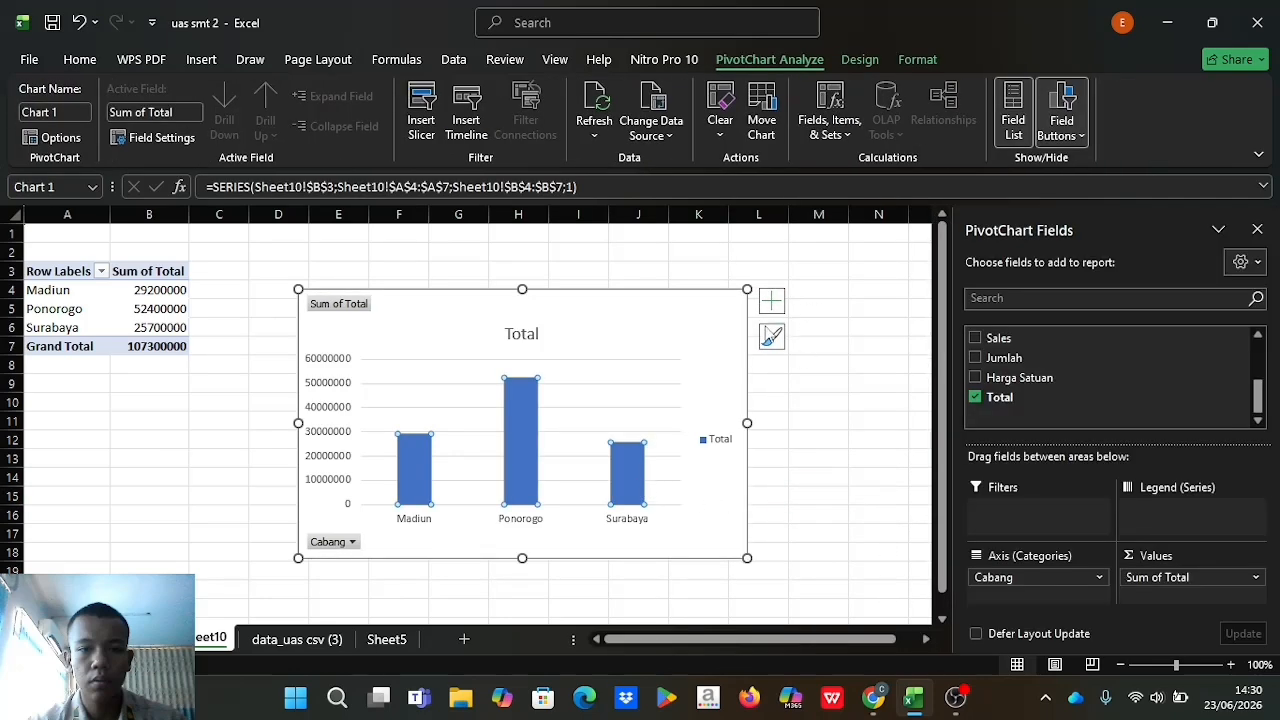
pyautogui.click(771, 336)
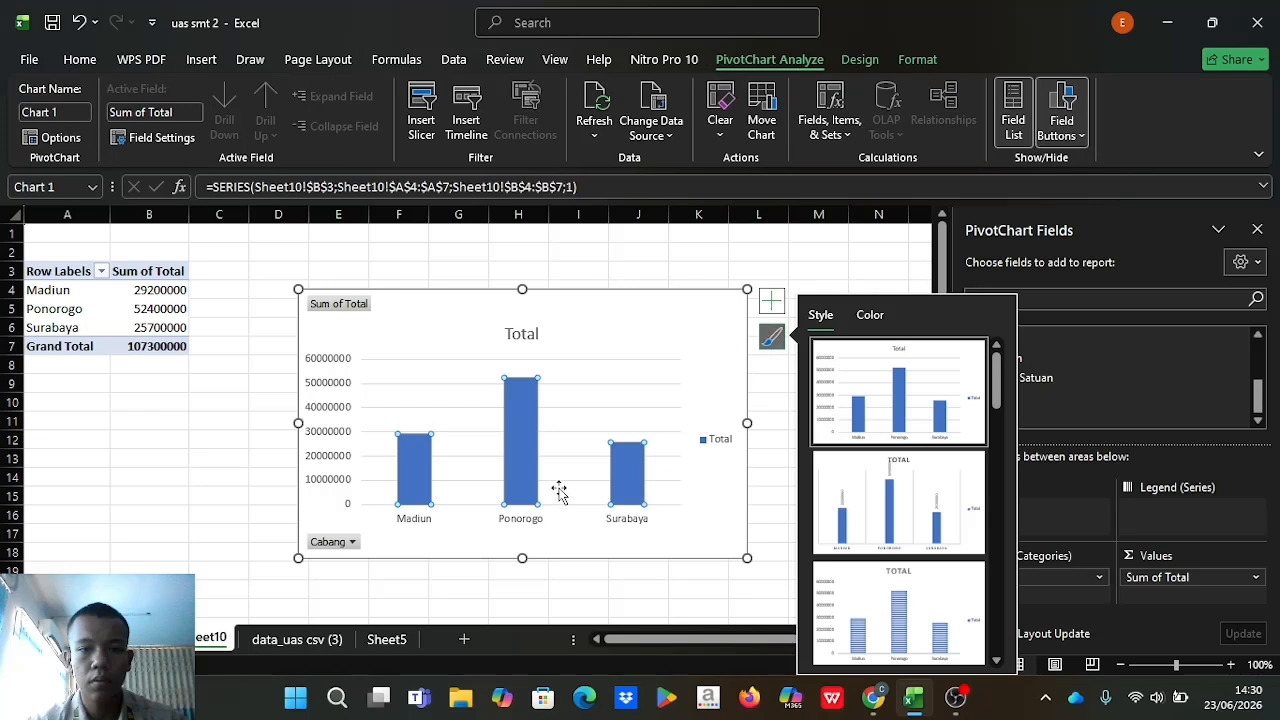
pyautogui.click(771, 336)
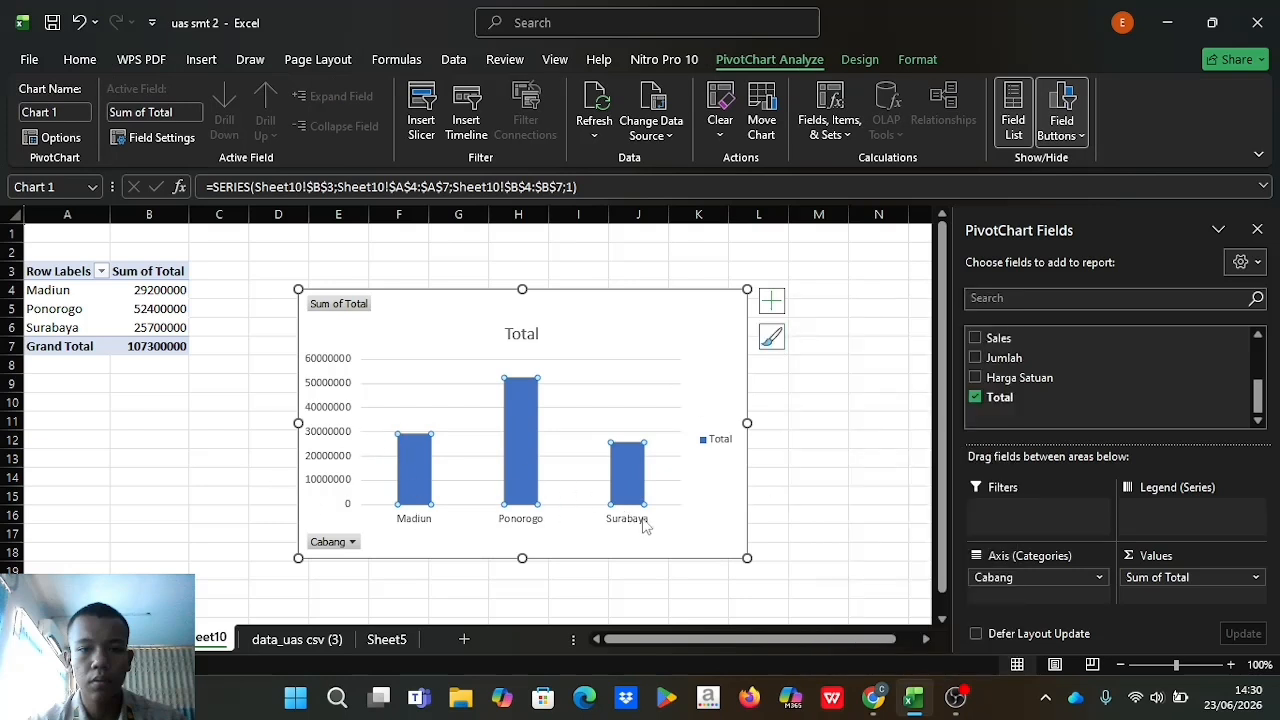
# Try adding axis titles to the Cabang chart, then remove them.
pyautogui.click(771, 302)
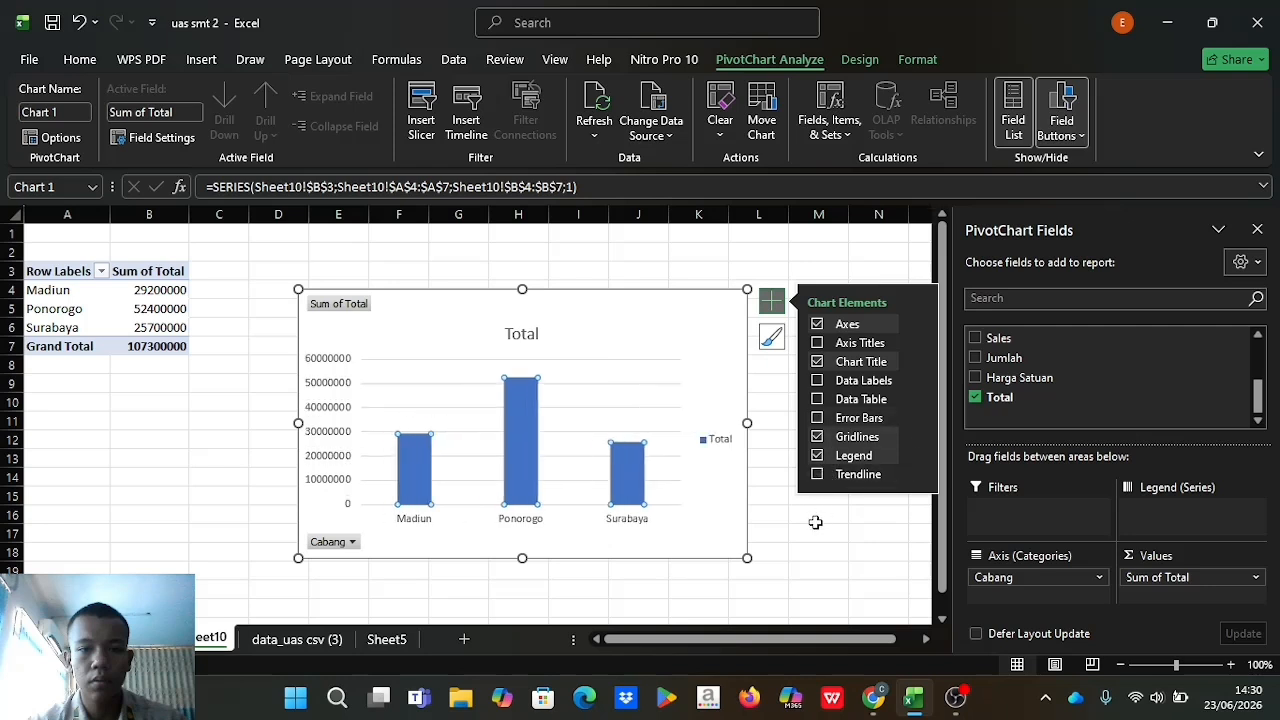
pyautogui.click(817, 343)
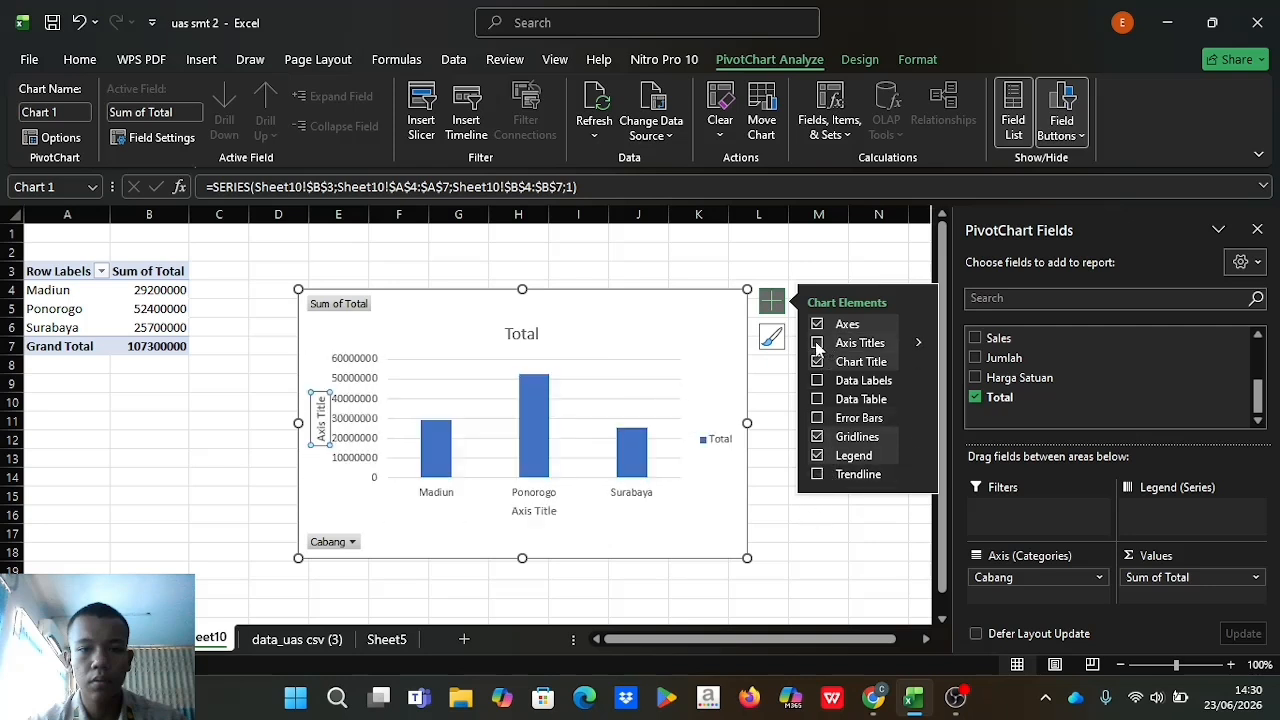
pyautogui.click(817, 343)
pyautogui.click(820, 568)
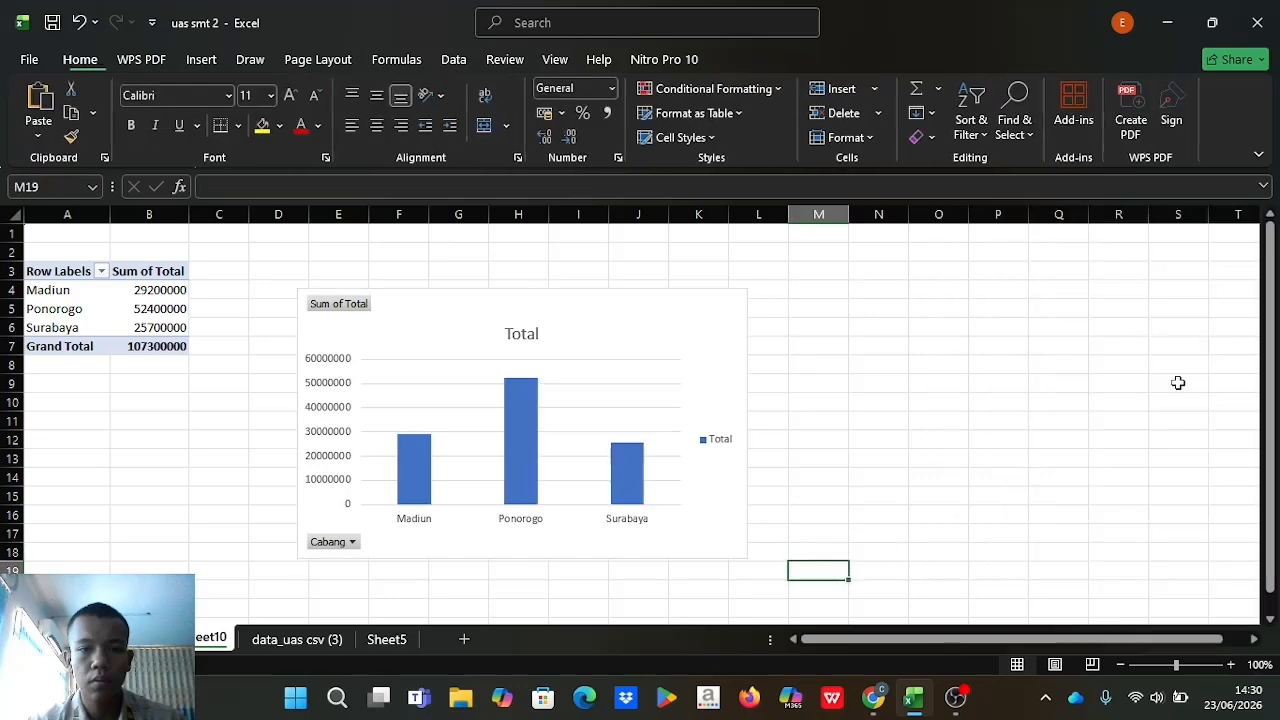
pyautogui.click(363, 411)
pyautogui.click(176, 345)
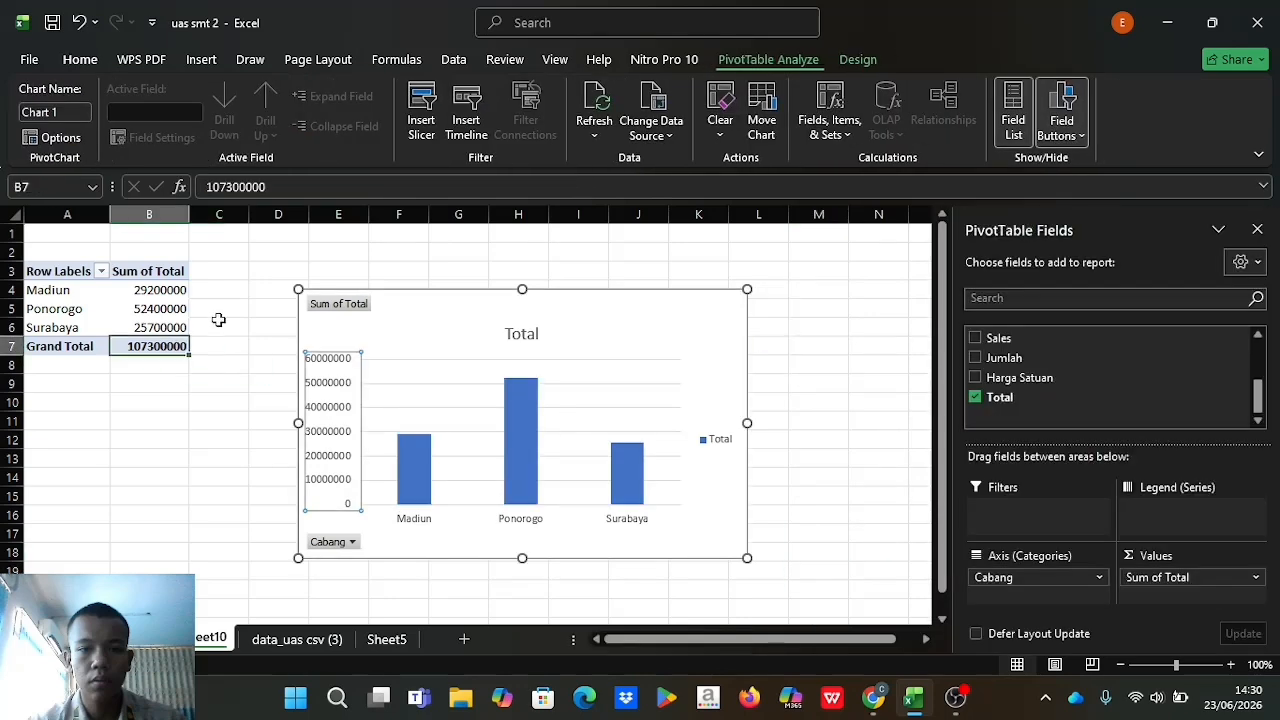
pyautogui.click(80, 298)
pyautogui.click(133, 346)
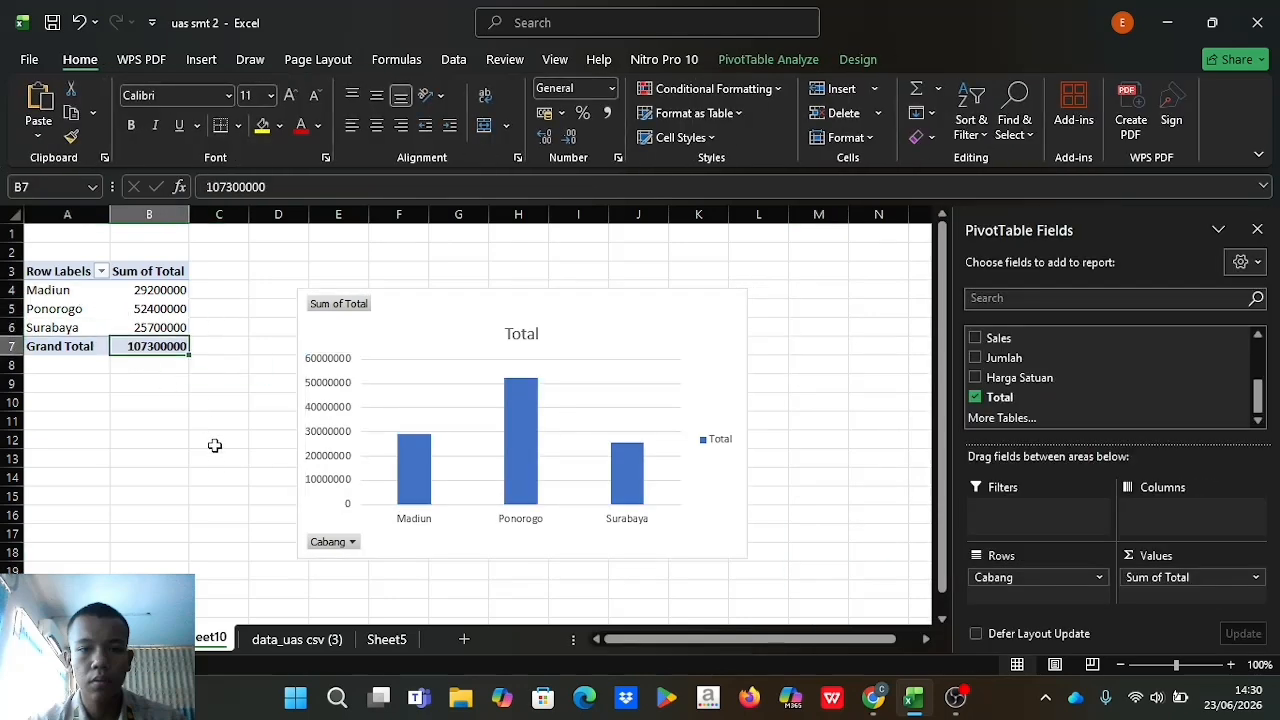
pyautogui.click(214, 460)
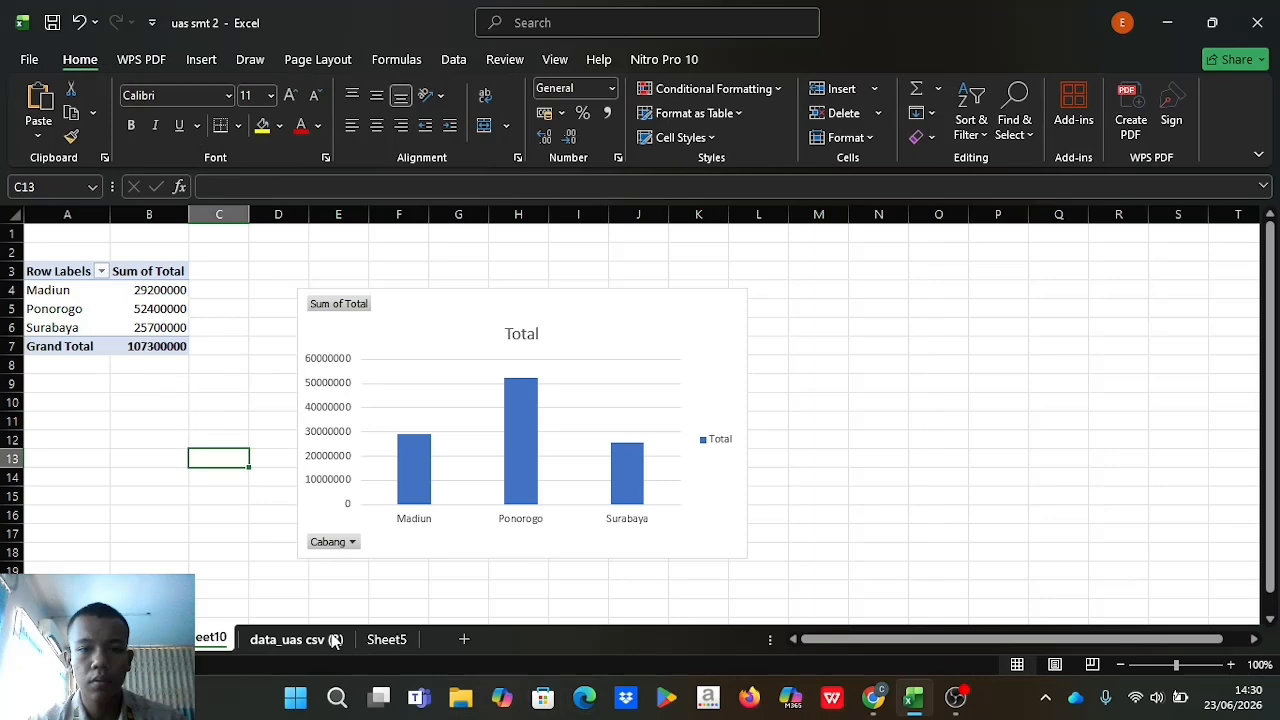
# Review the monthly trend PivotTable and required analyses in the assignment instructions, then return to the workbook.
pyautogui.click(335, 641)
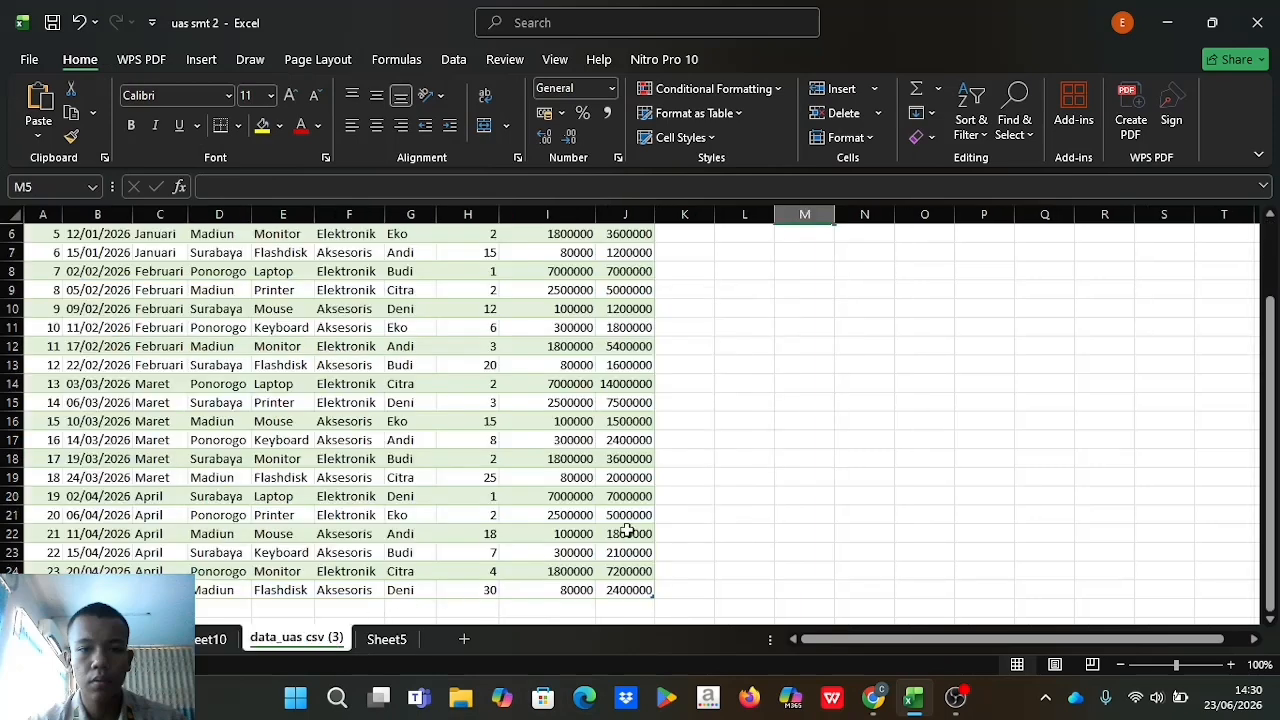
pyautogui.click(955, 697)
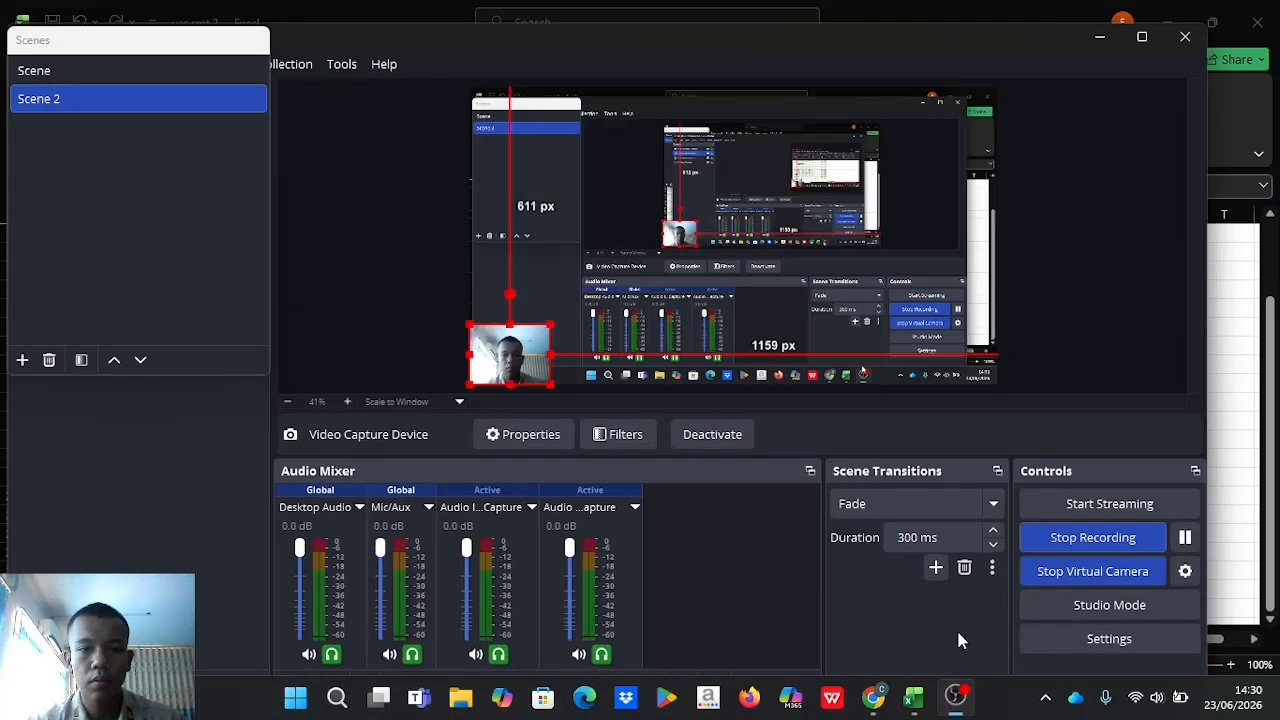
pyautogui.click(913, 697)
pyautogui.click(873, 700)
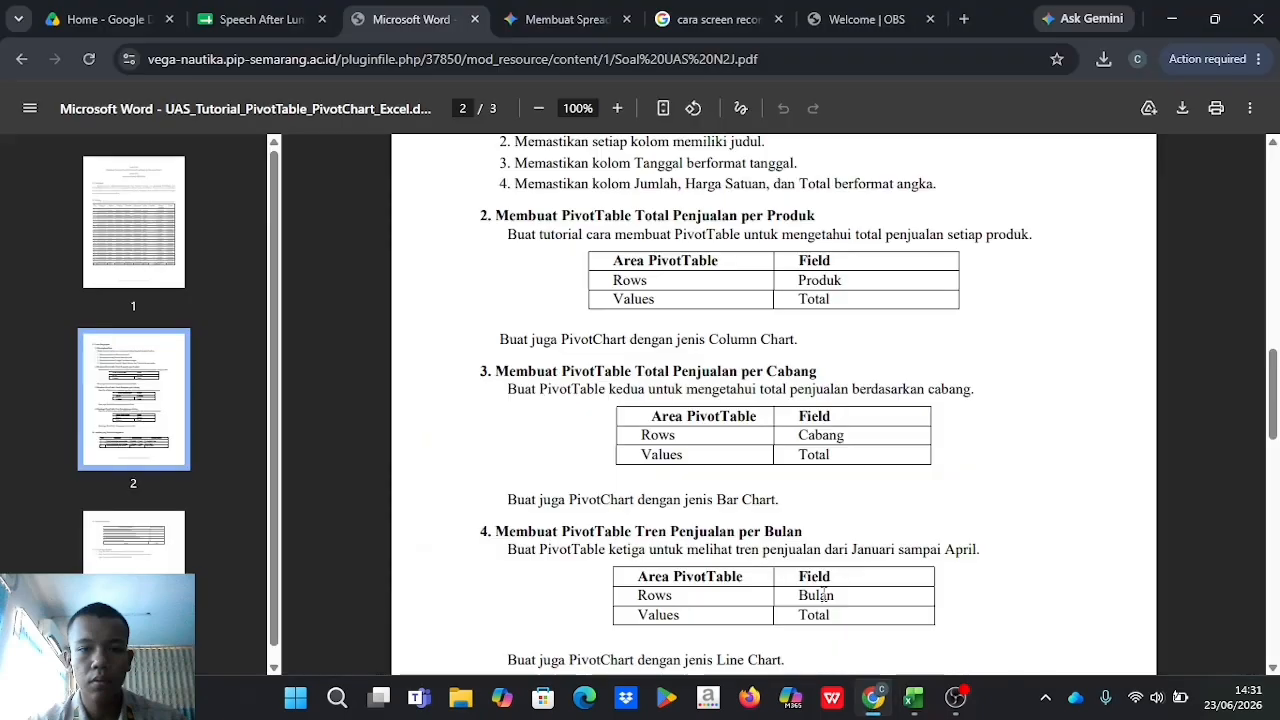
pyautogui.scroll(-8, 677, 428)
pyautogui.scroll(4, 677, 428)
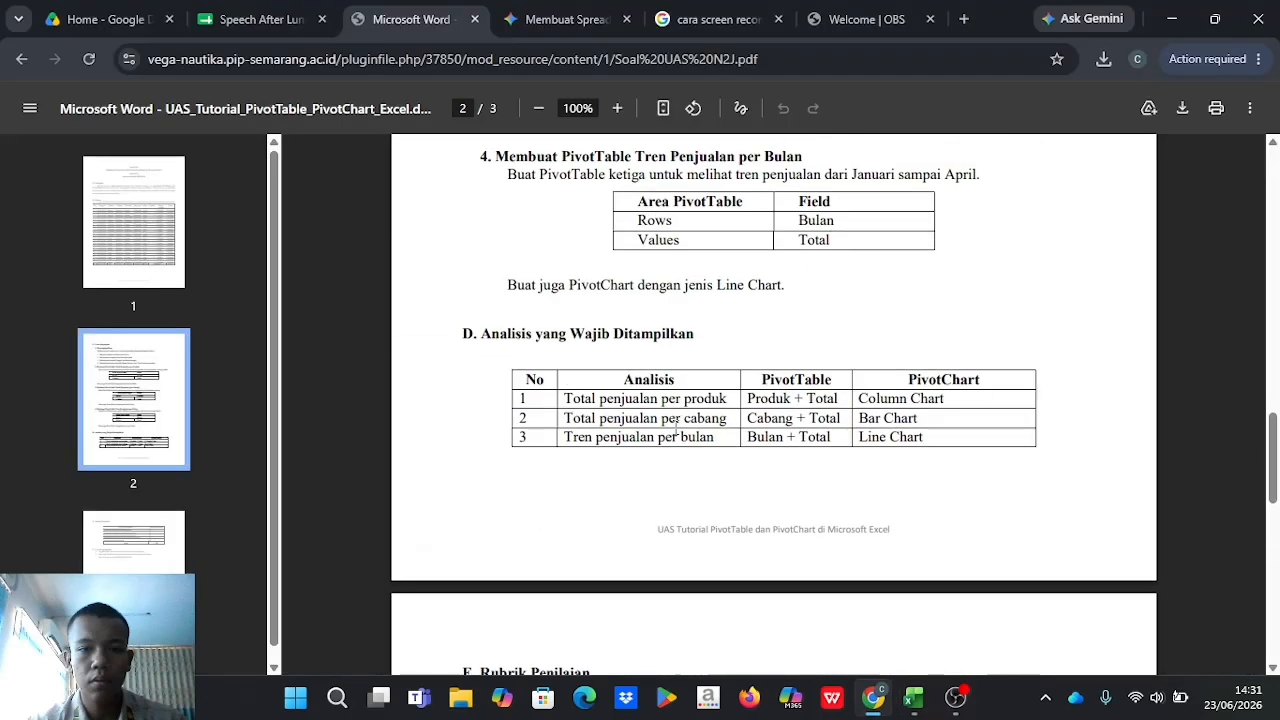
pyautogui.scroll(4, 777, 289)
pyautogui.scroll(-8, 774, 286)
pyautogui.scroll(4, 757, 346)
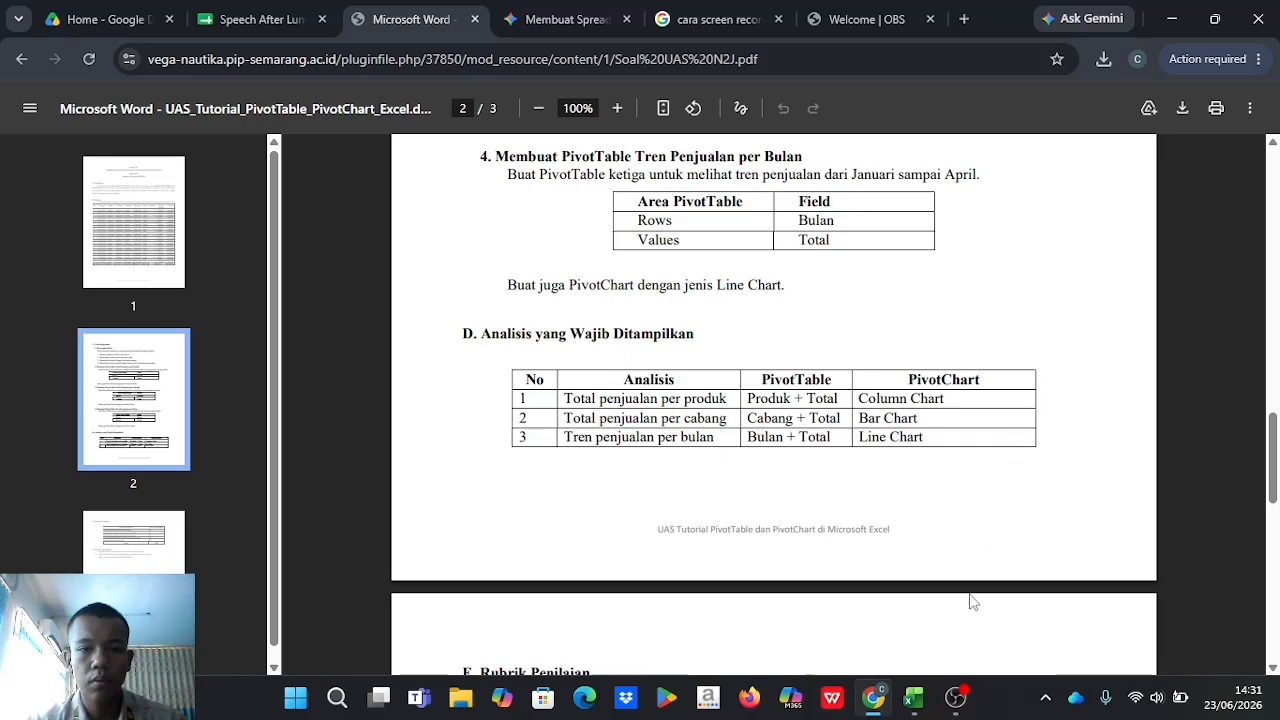
pyautogui.click(913, 697)
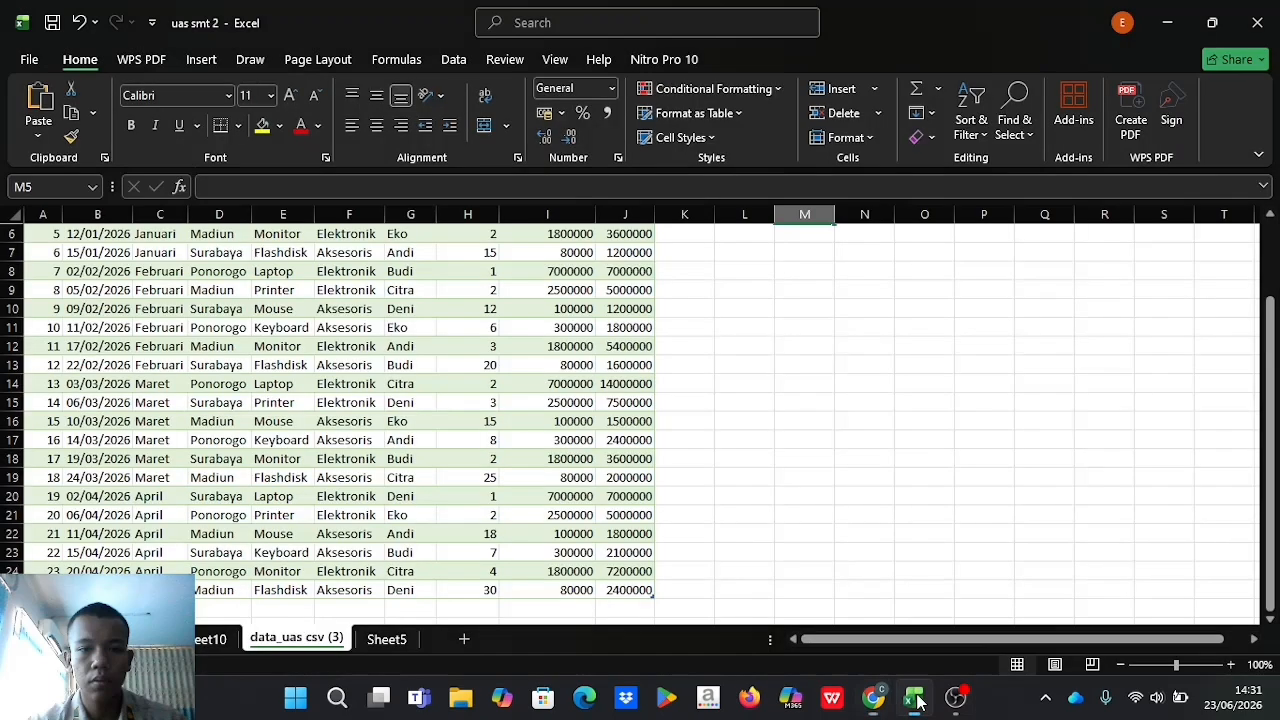
# Insert a third PivotChart & PivotTable from the table data_uas_csv__3 on a new worksheet.
pyautogui.scroll(2, 473, 373)
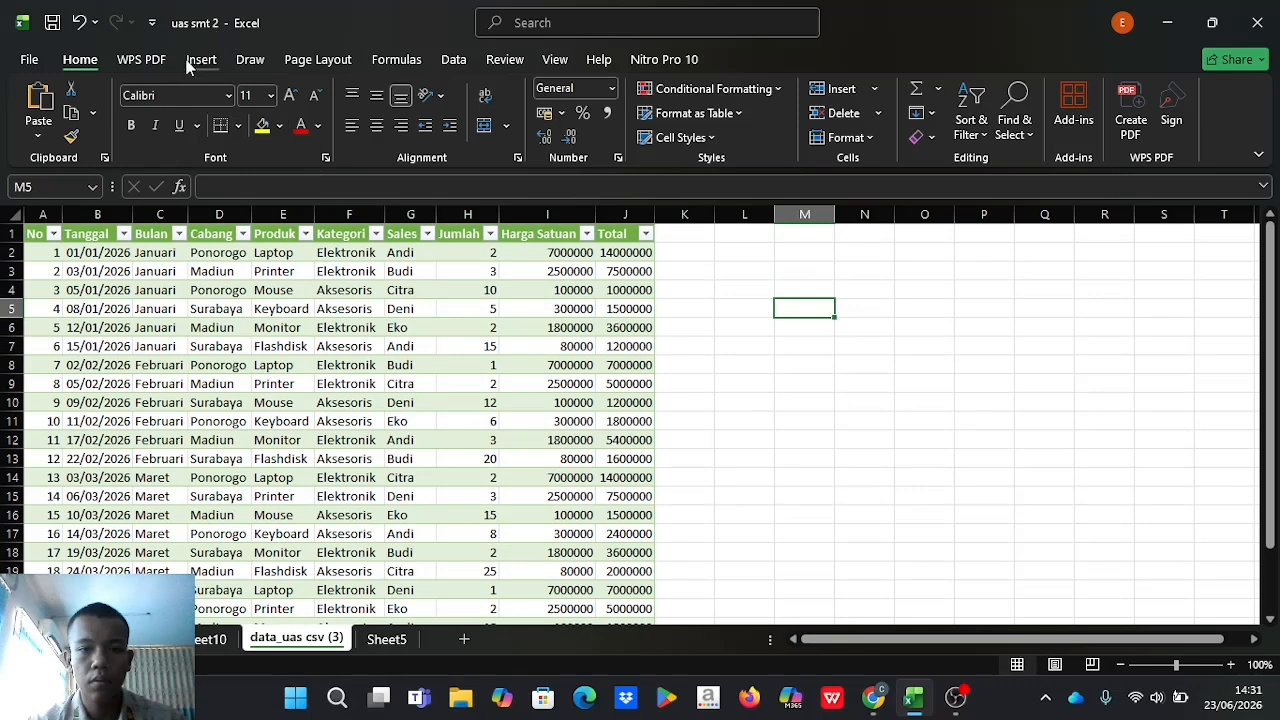
pyautogui.click(190, 63)
pyautogui.click(744, 140)
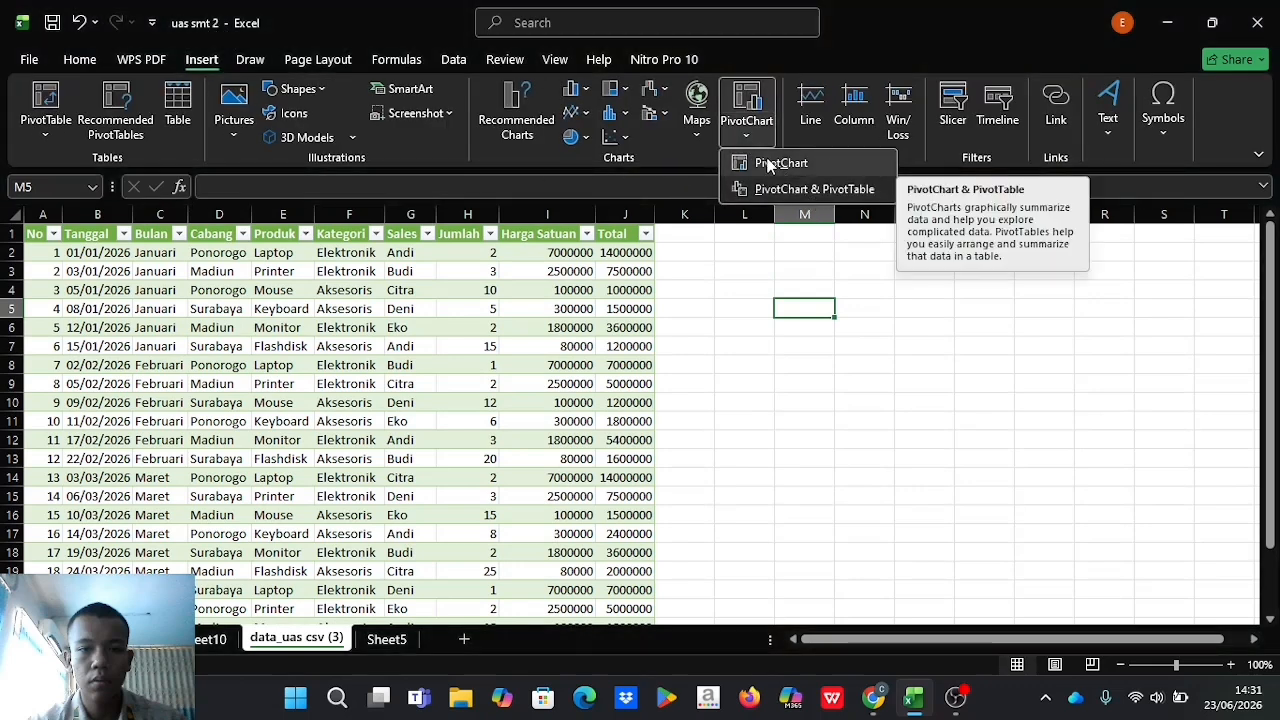
pyautogui.click(815, 189)
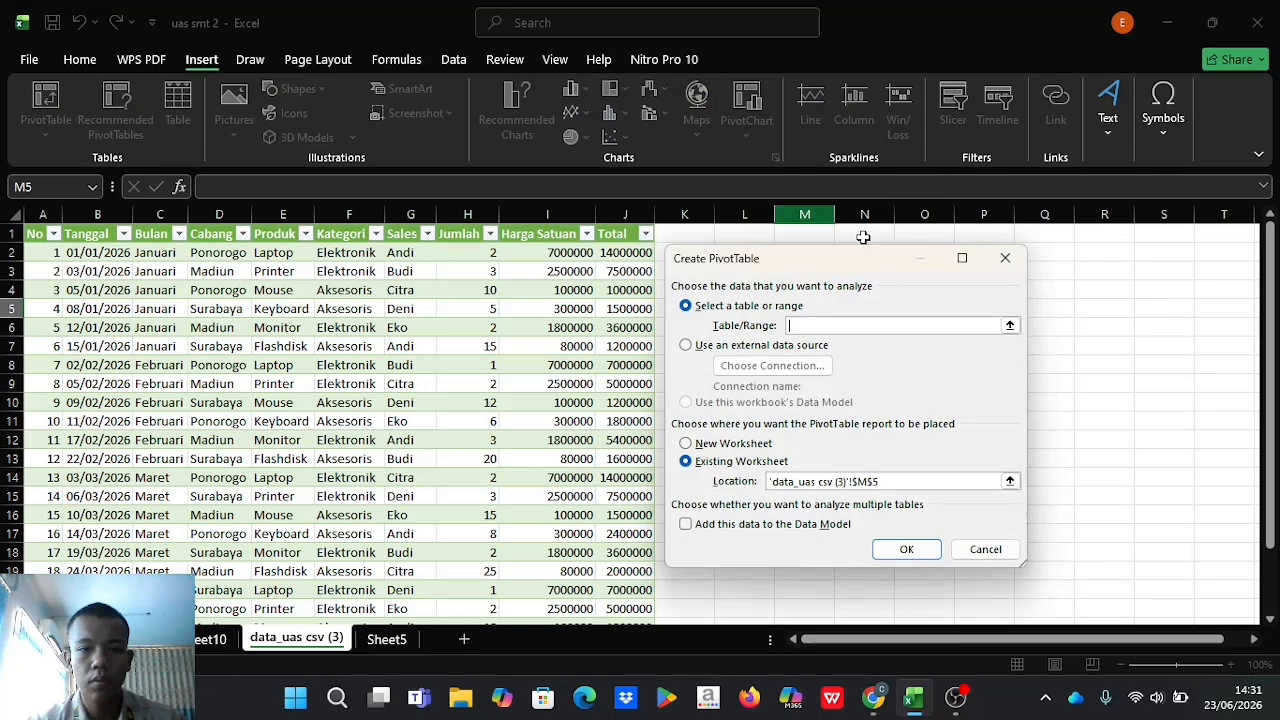
pyautogui.click(1012, 324)
pyautogui.moveTo(42, 234); pyautogui.dragTo(640, 592)
pyautogui.click(1010, 289)
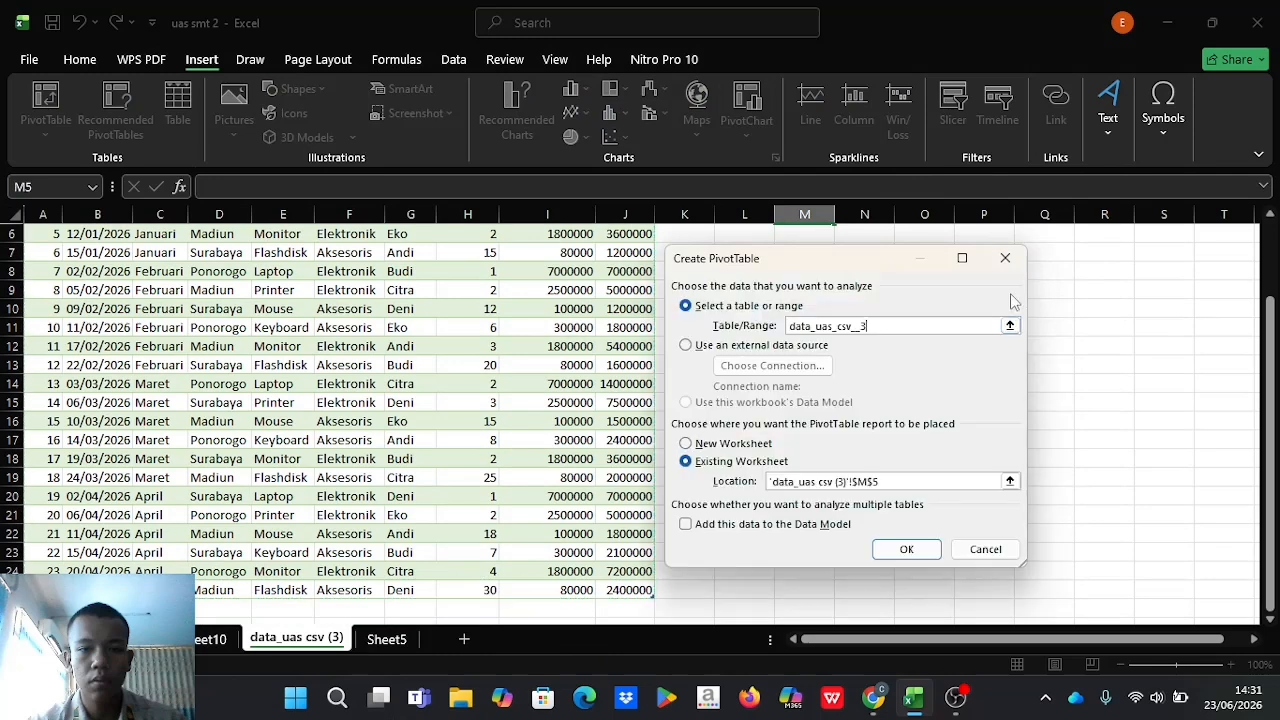
pyautogui.click(685, 444)
pyautogui.click(897, 556)
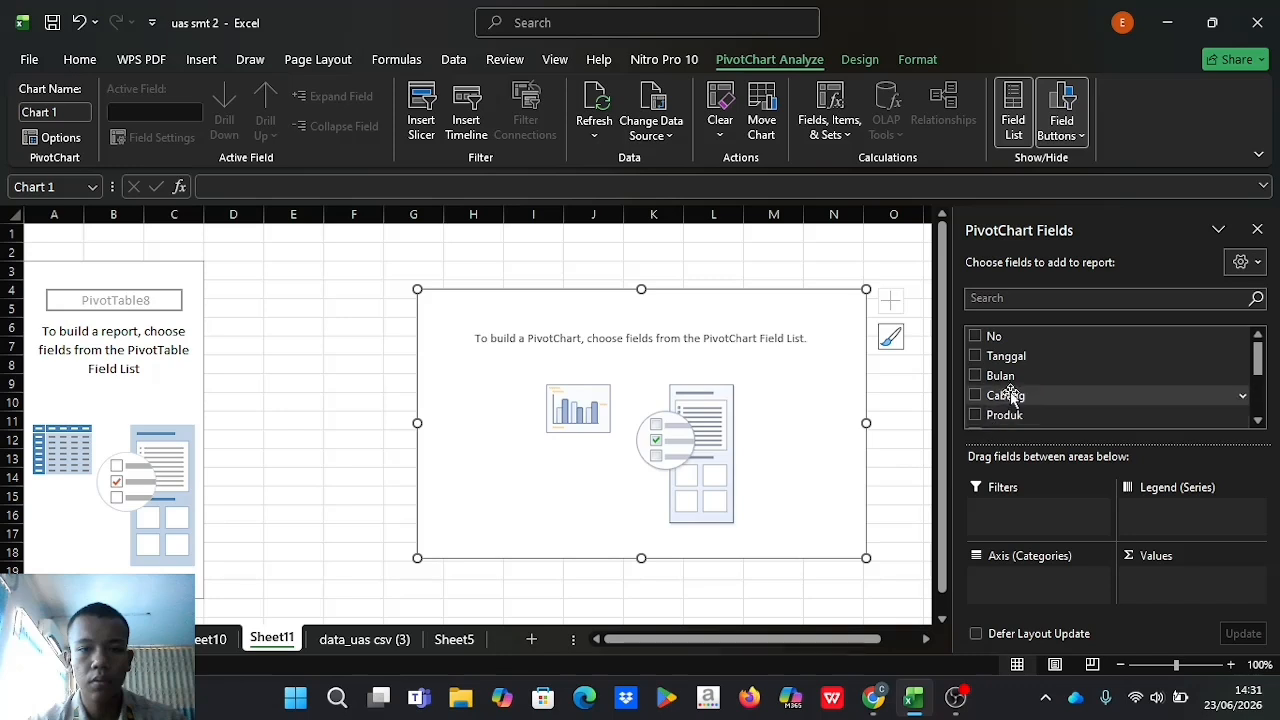
# Build the third PivotChart with Bulan on the axis and Total as the values.
pyautogui.click(975, 377)
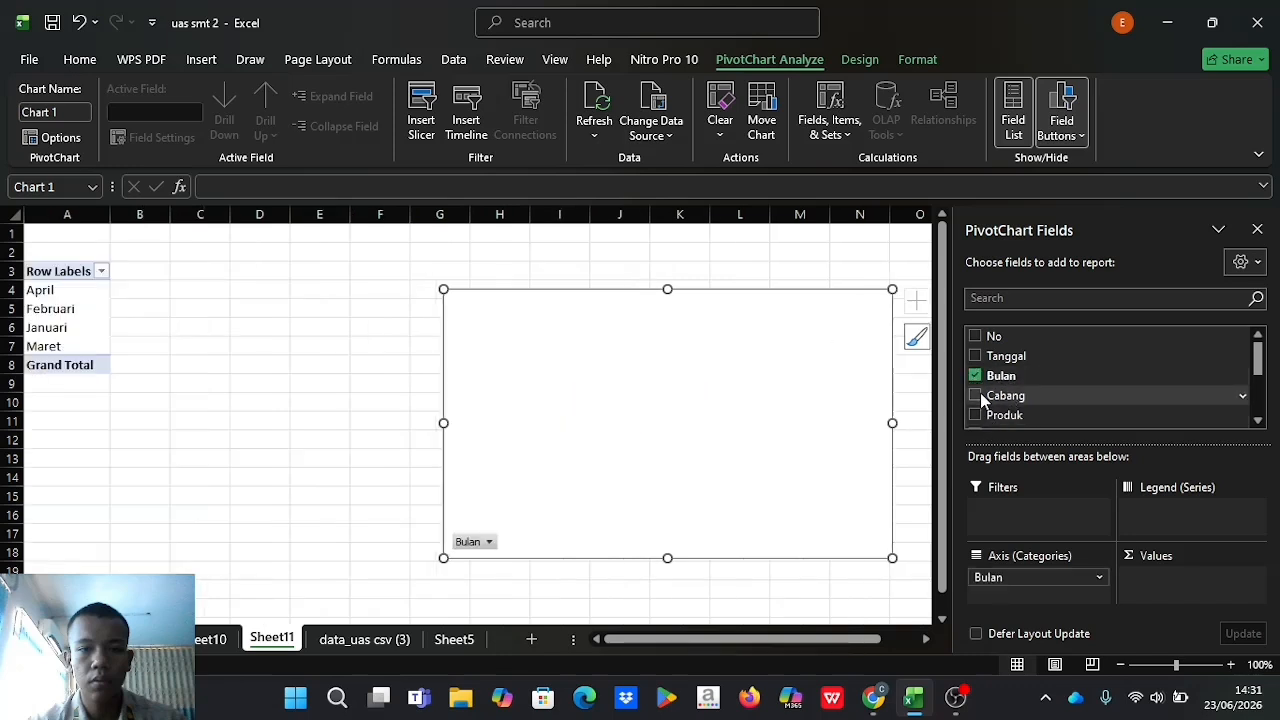
pyautogui.scroll(-3, 985, 415)
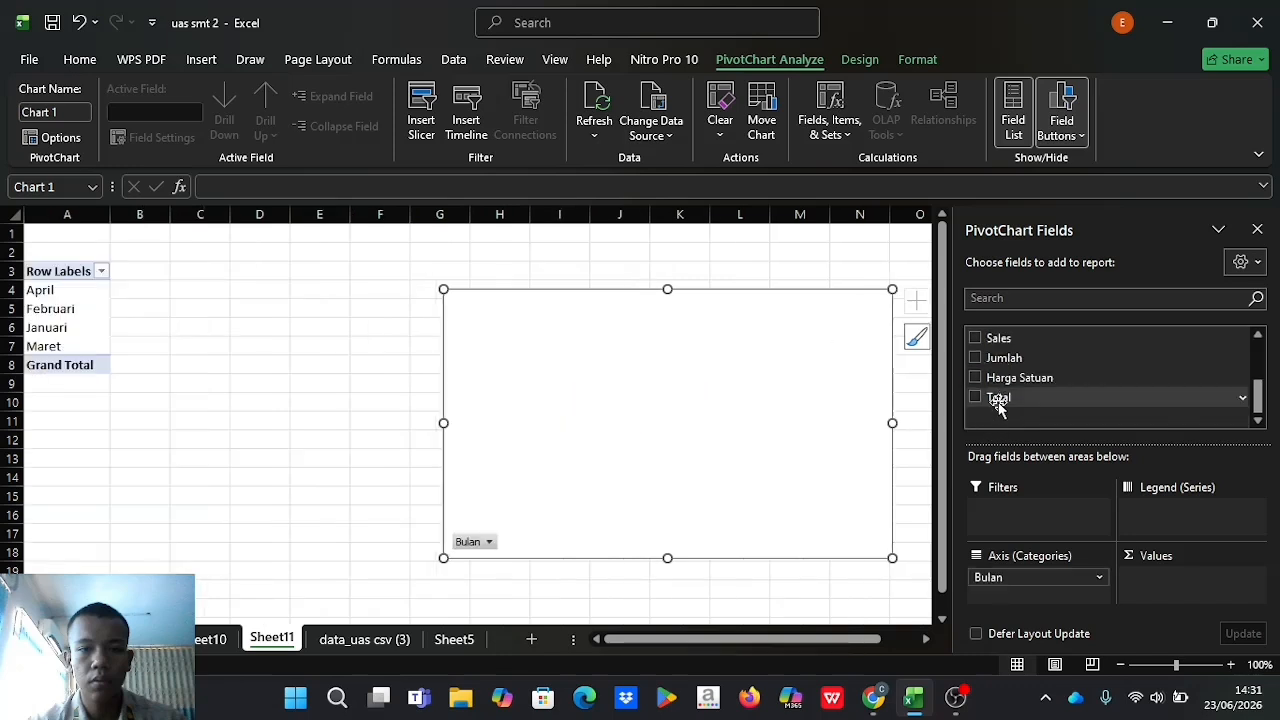
pyautogui.click(975, 397)
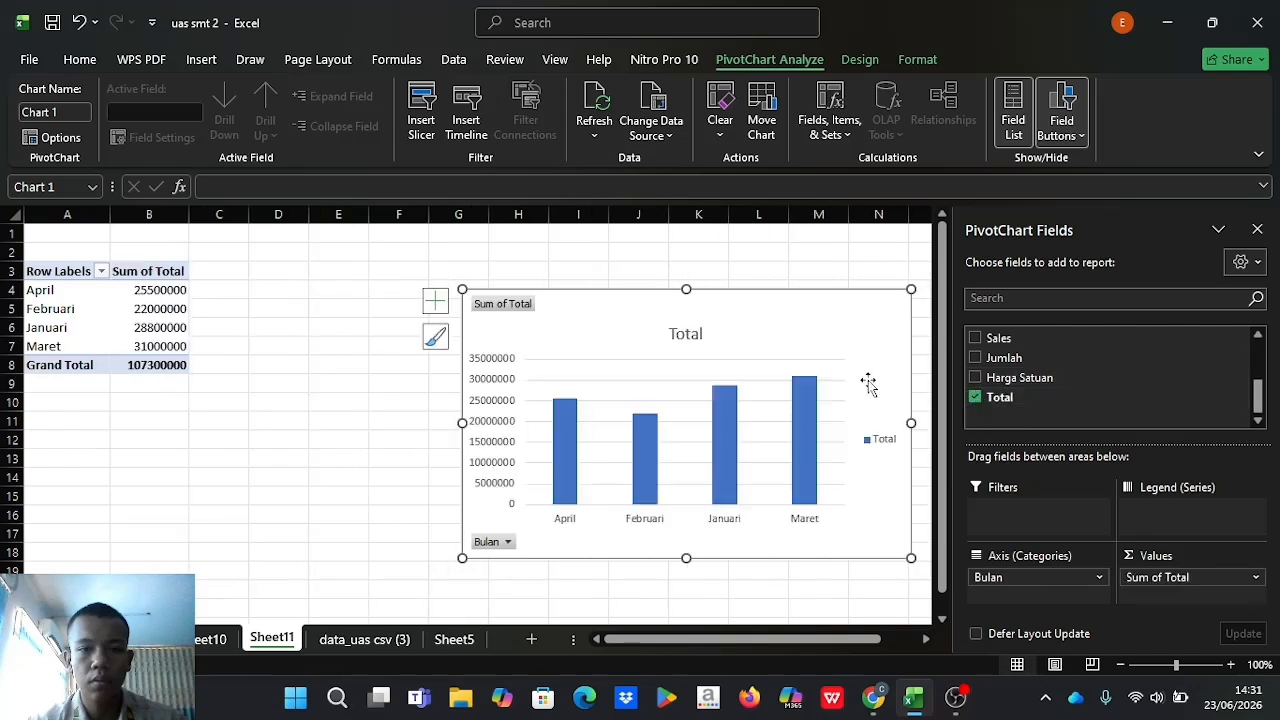
# Add a trendline to the monthly chart and enlarge the chart from its lower-left corner.
pyautogui.click(435, 300)
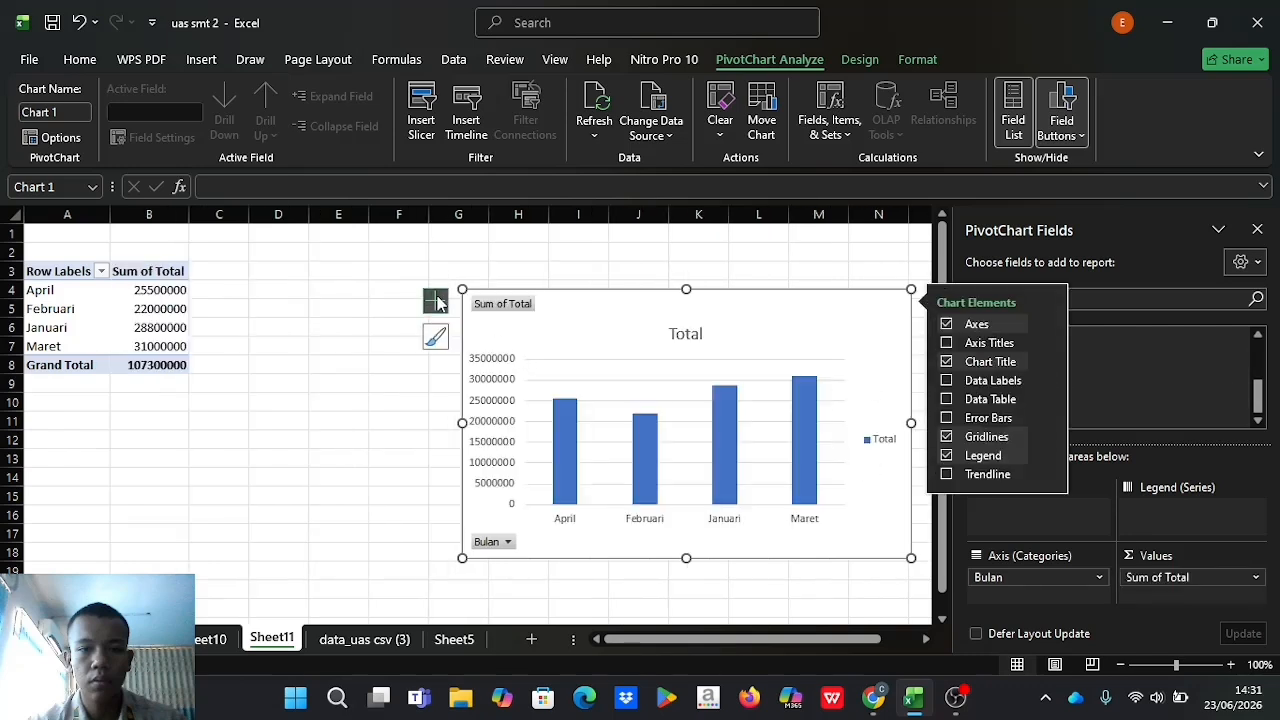
pyautogui.click(947, 475)
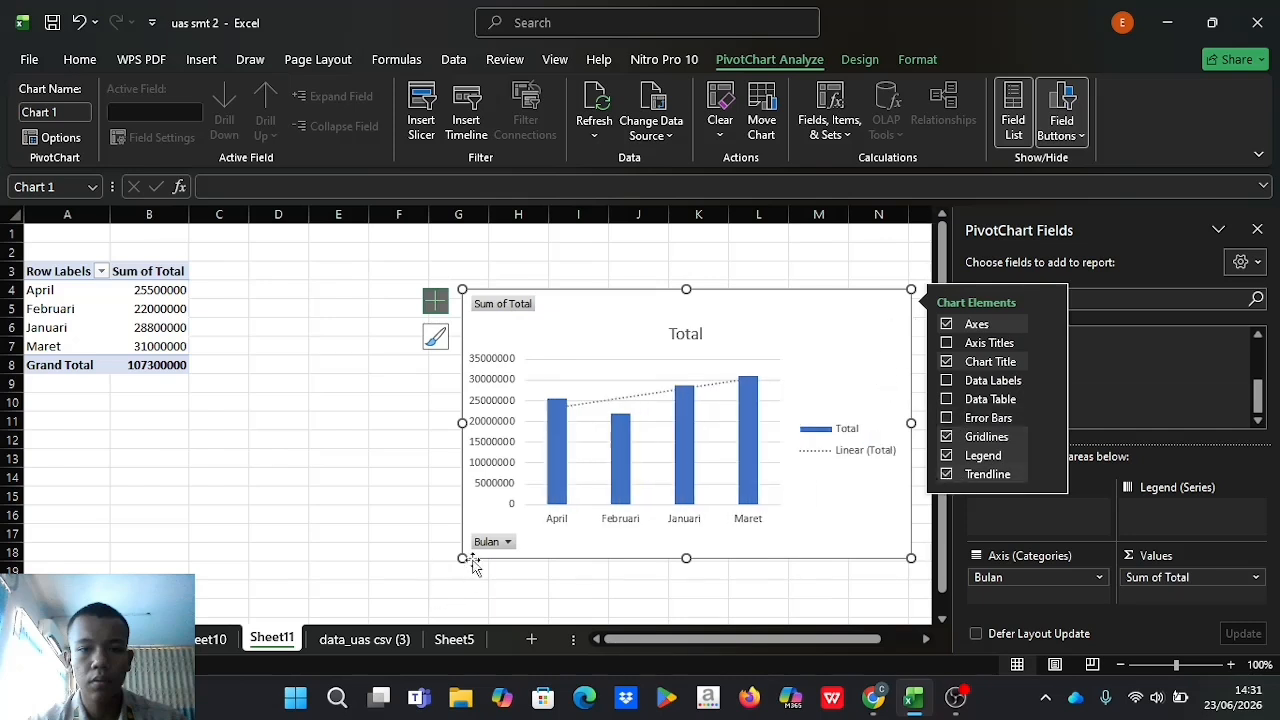
pyautogui.moveTo(462, 557); pyautogui.dragTo(430, 600)
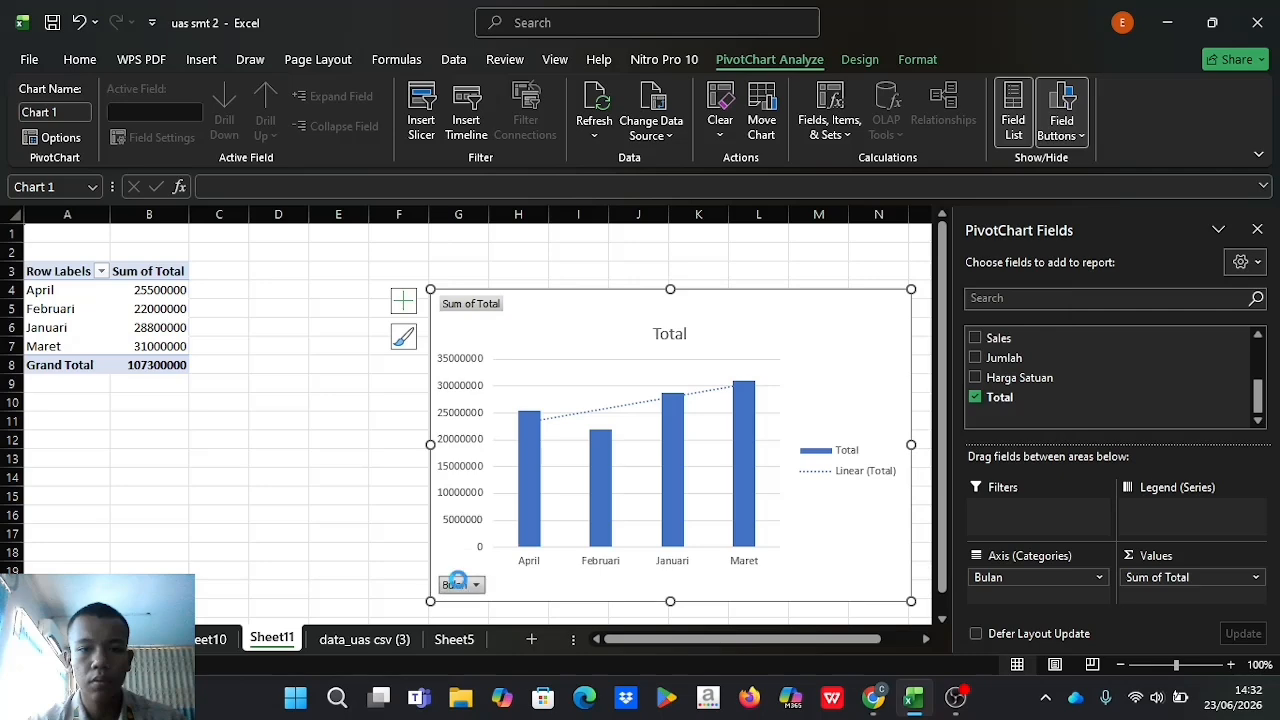
pyautogui.click(463, 585)
pyautogui.press('Escape')
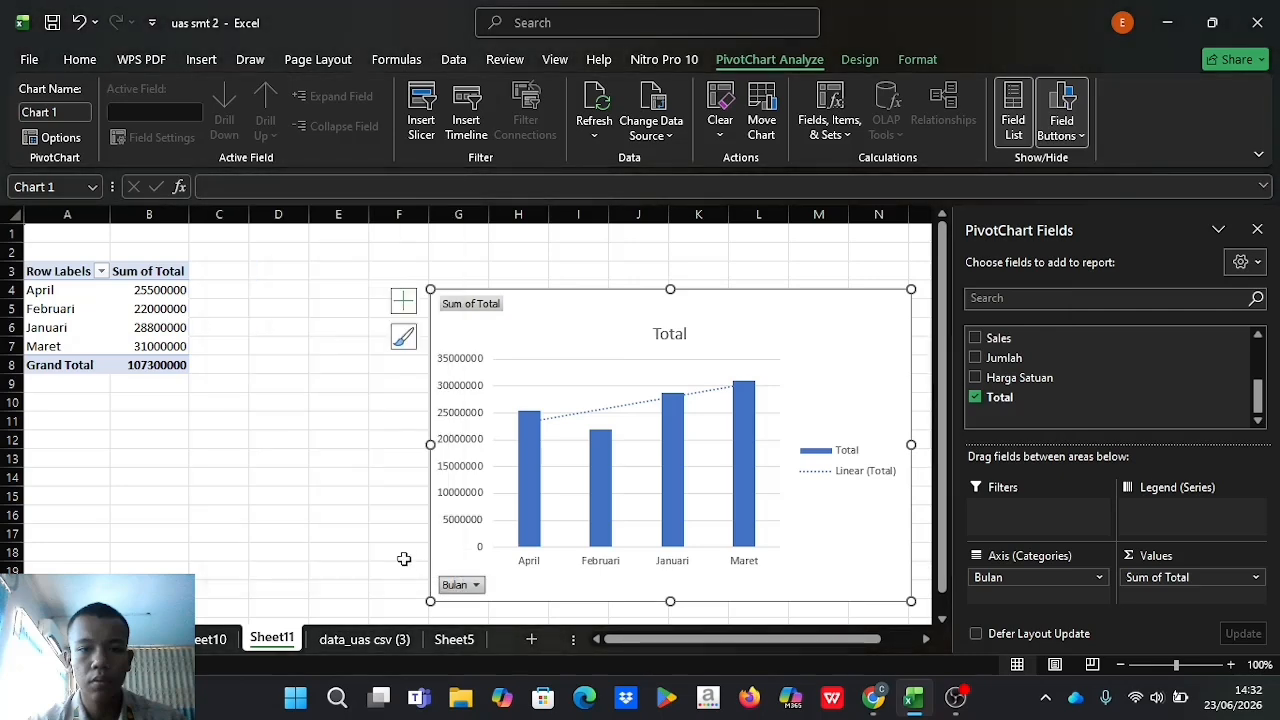
pyautogui.click(338, 533)
pyautogui.click(748, 450)
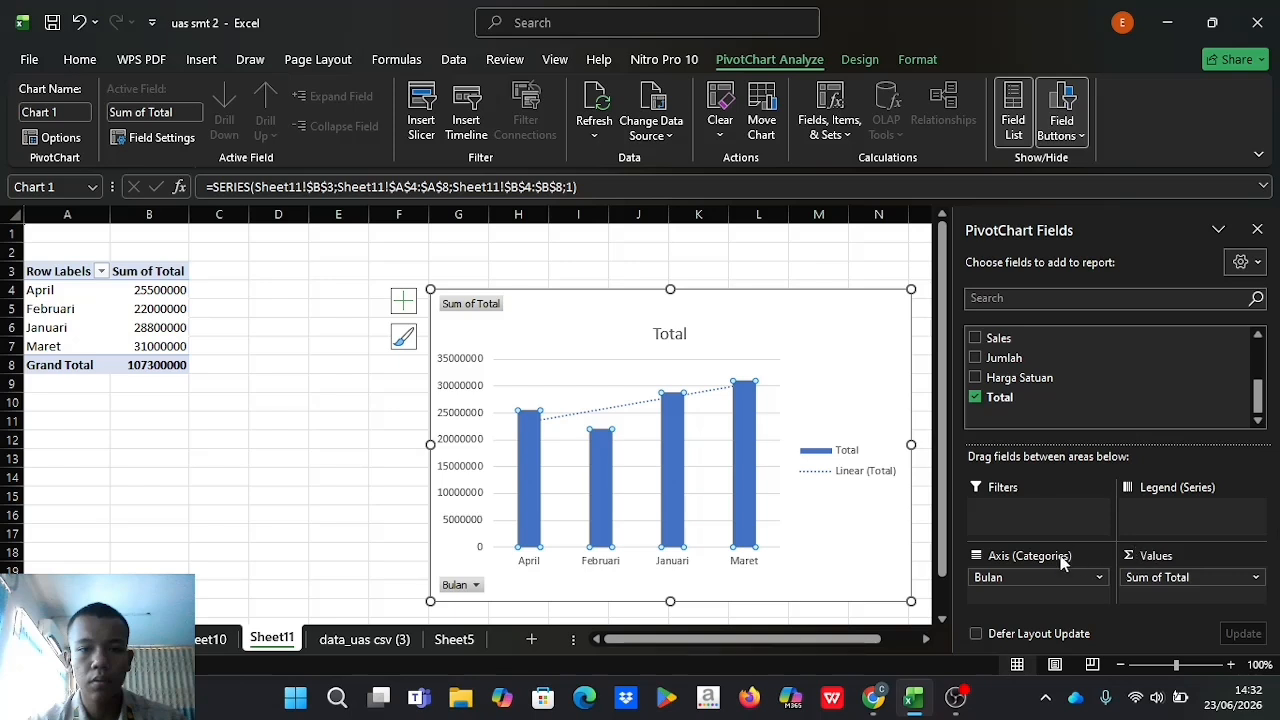
# Toggle Defer Layout Update on and off, then close the PivotChart Fields pane.
pyautogui.click(982, 635)
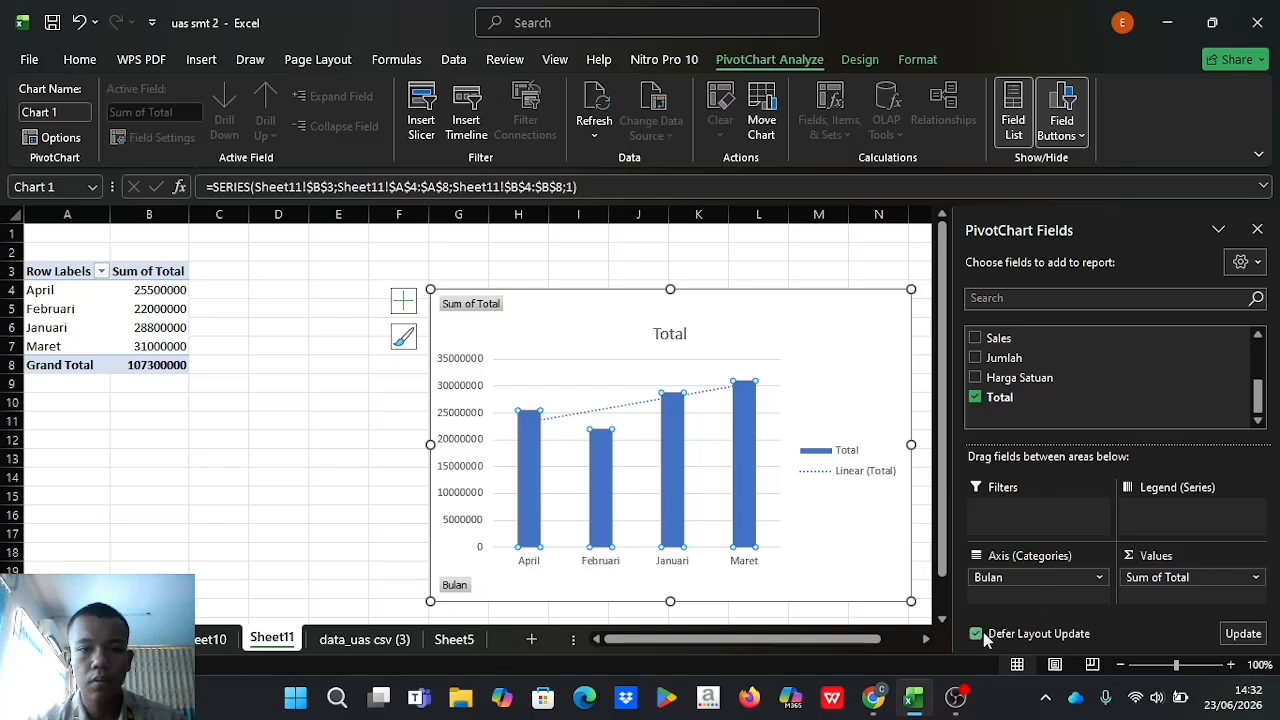
pyautogui.click(1243, 634)
pyautogui.click(976, 633)
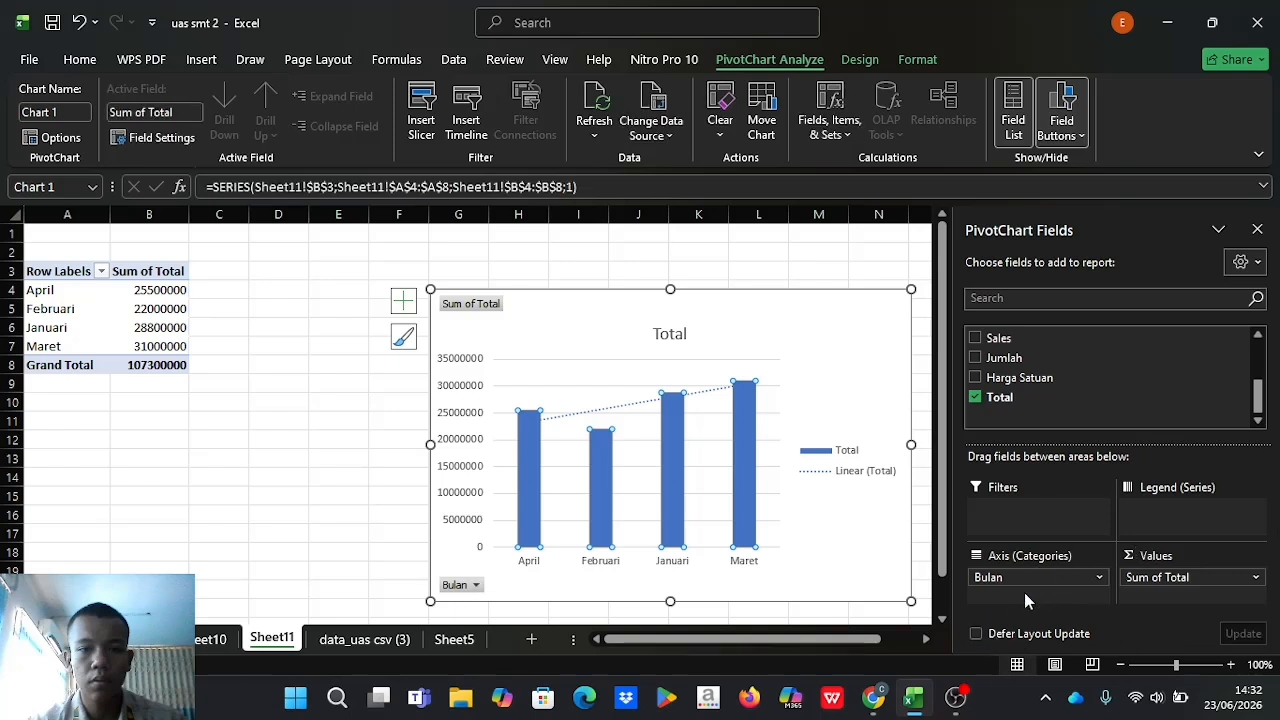
pyautogui.click(1257, 229)
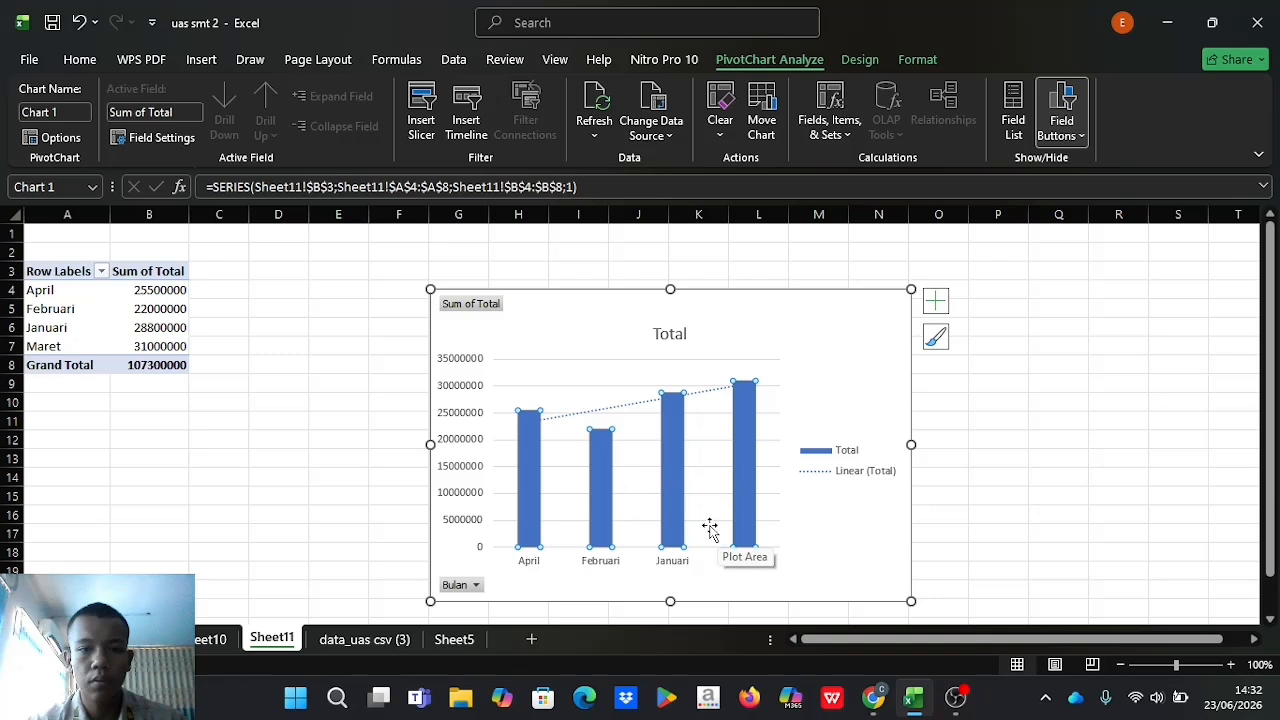
# Select the individual month columns of the monthly chart one by one to examine their values.
pyautogui.click(748, 487)
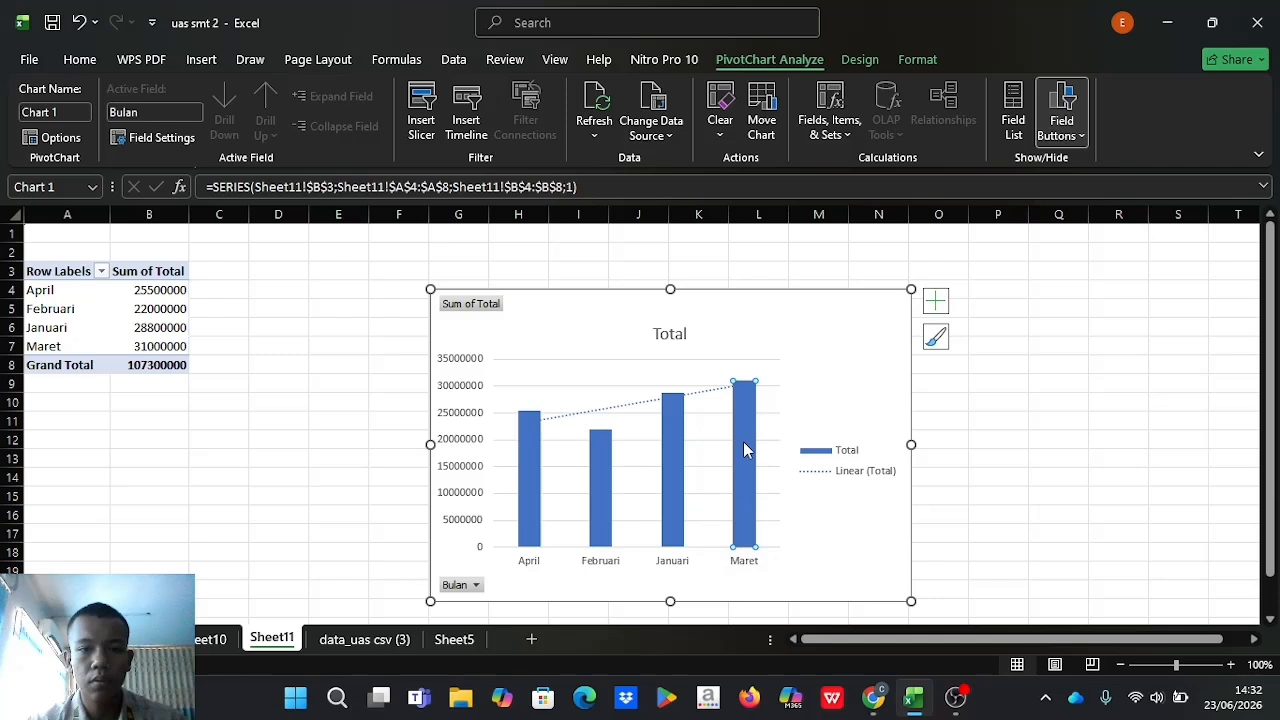
pyautogui.moveTo(752, 498)
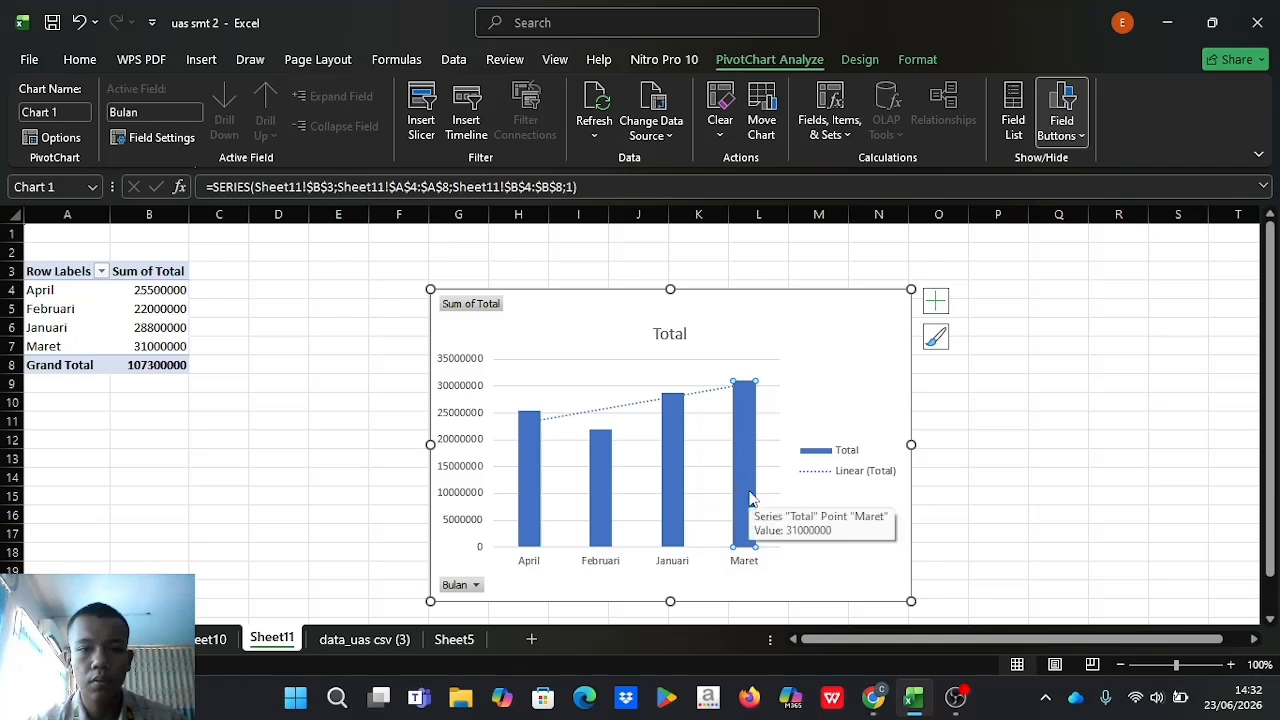
pyautogui.click(670, 505)
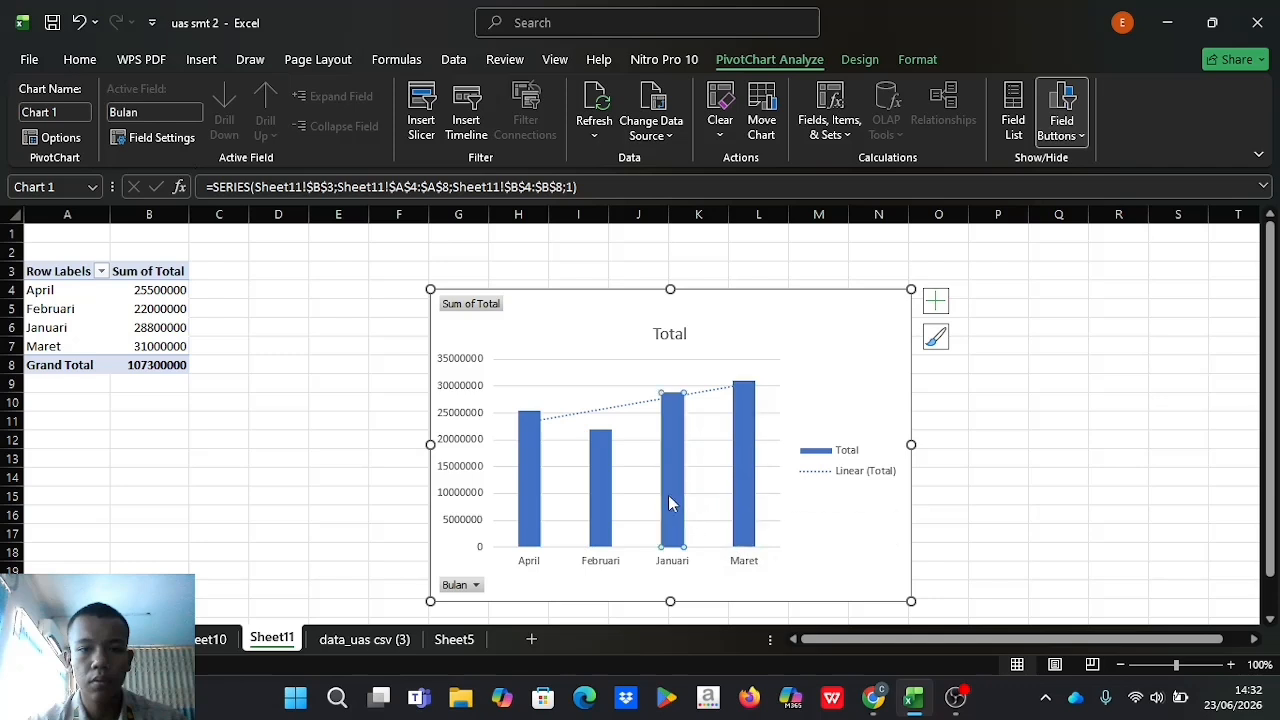
pyautogui.click(527, 497)
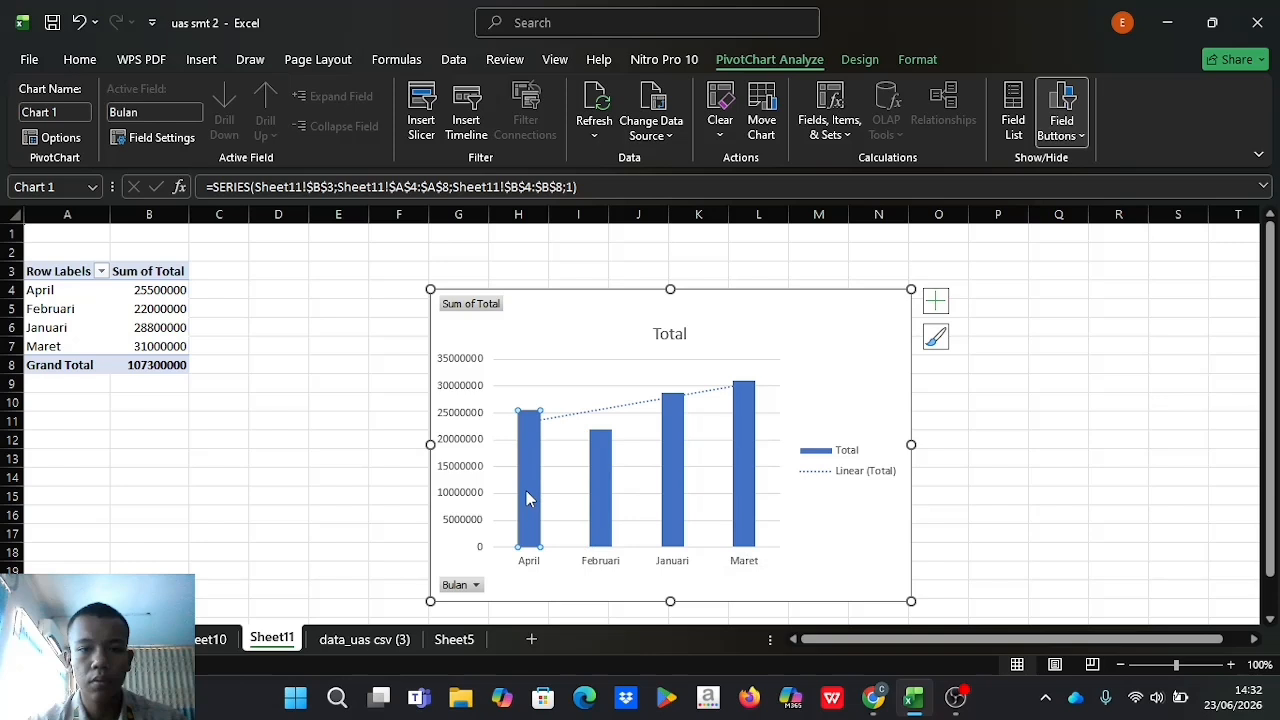
pyautogui.click(601, 507)
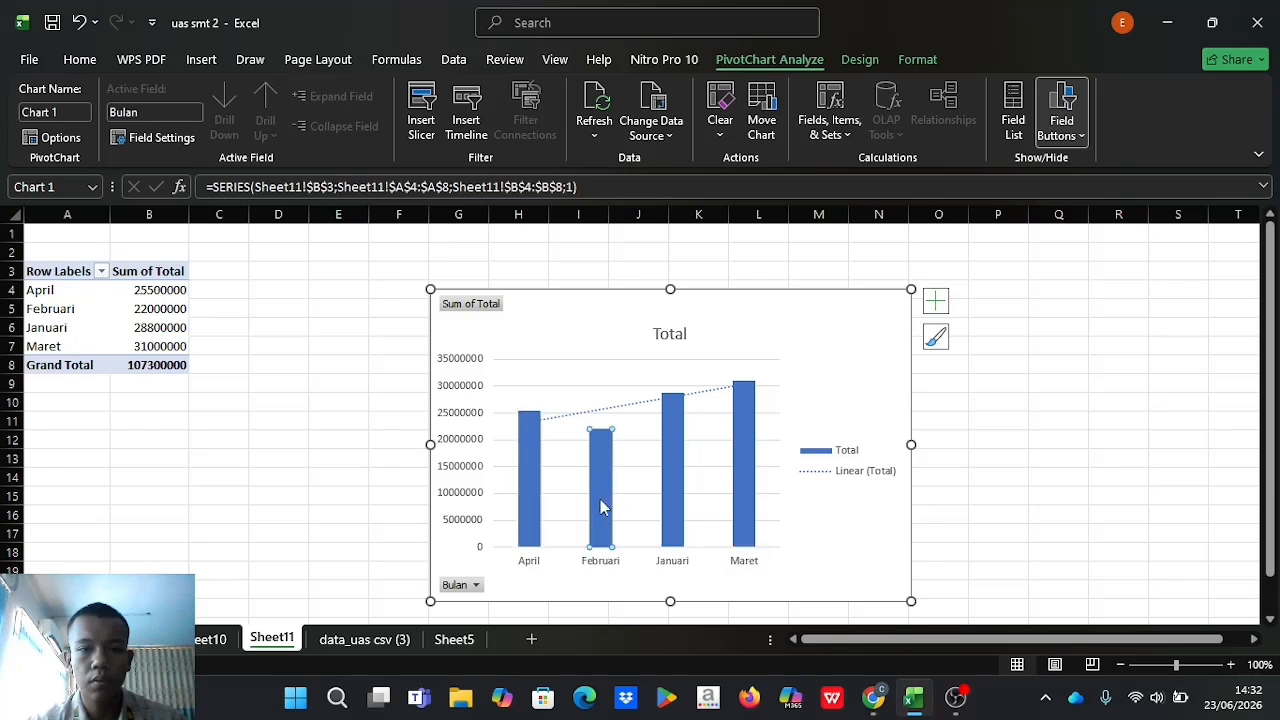
# Switch to the assignment PDF in the browser and read through its instructions and grading rubric.
pyautogui.click(875, 699)
pyautogui.scroll(-4, 746, 442)
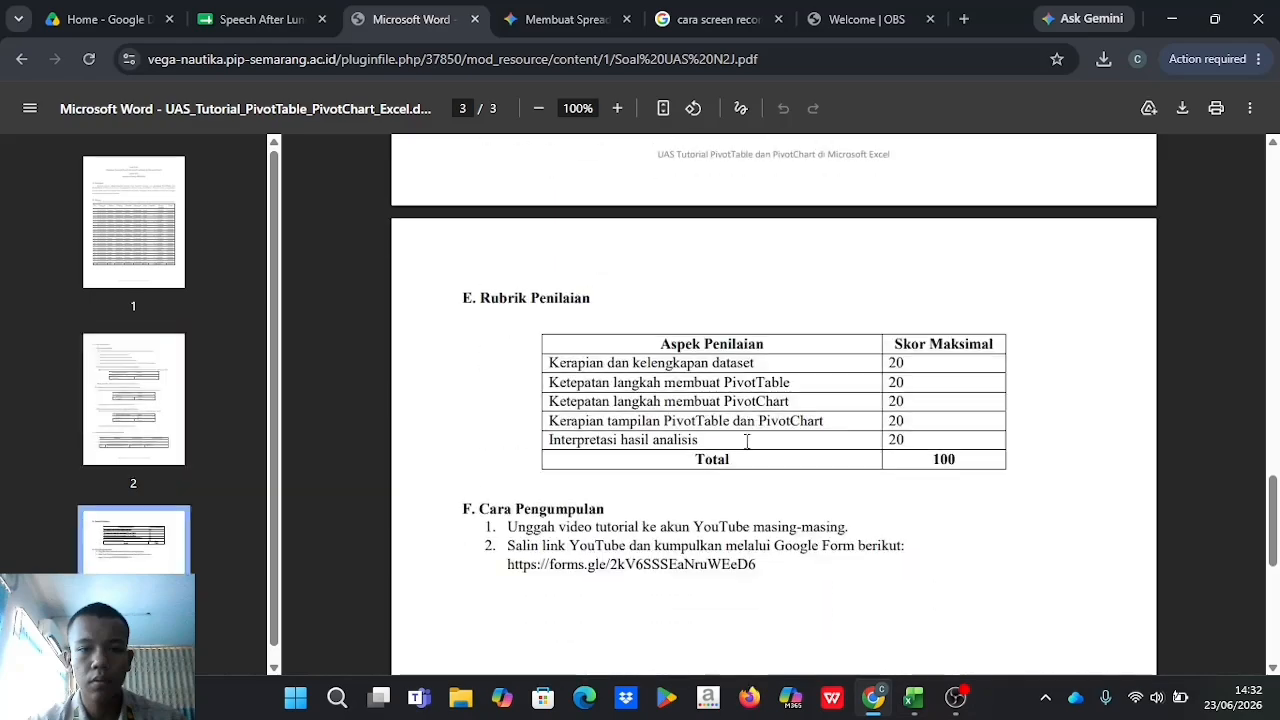
pyautogui.scroll(4, 746, 442)
pyautogui.scroll(-4, 746, 442)
pyautogui.scroll(6, 746, 442)
pyautogui.scroll(10, 746, 442)
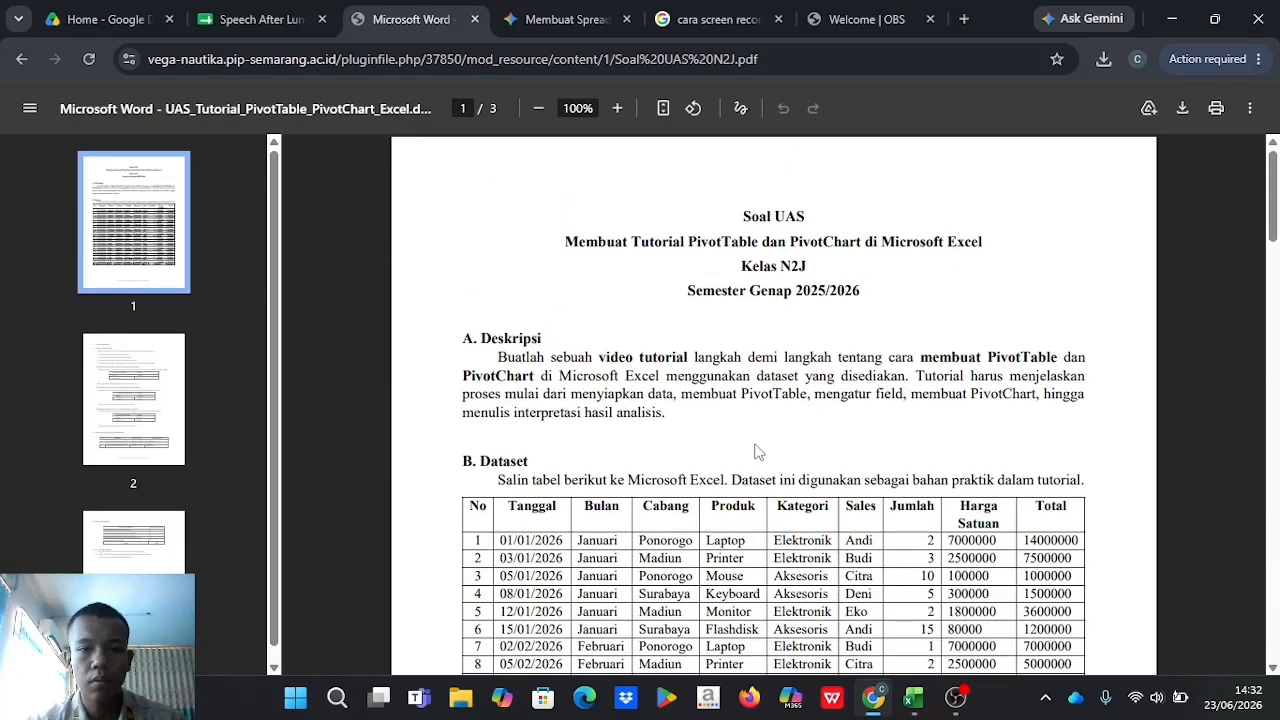
# Return to Excel and open the data_uas csv (3) worksheet with the source data.
pyautogui.click(913, 697)
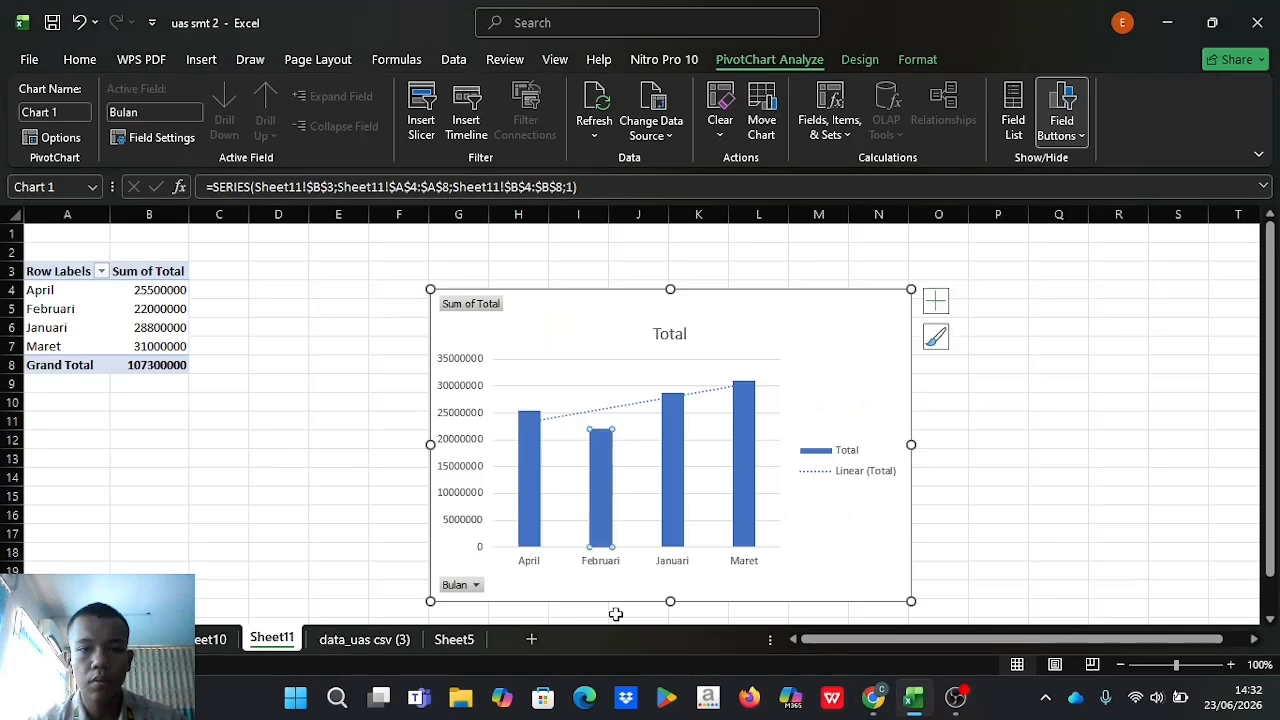
pyautogui.click(349, 645)
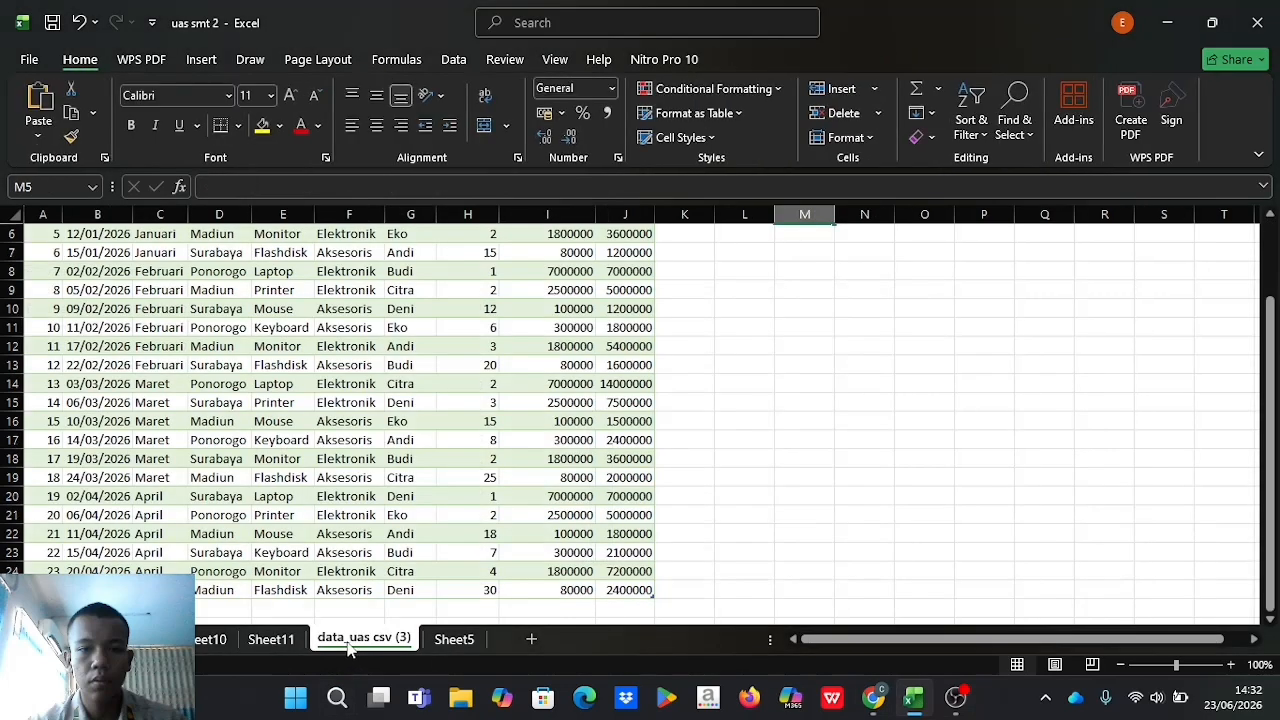